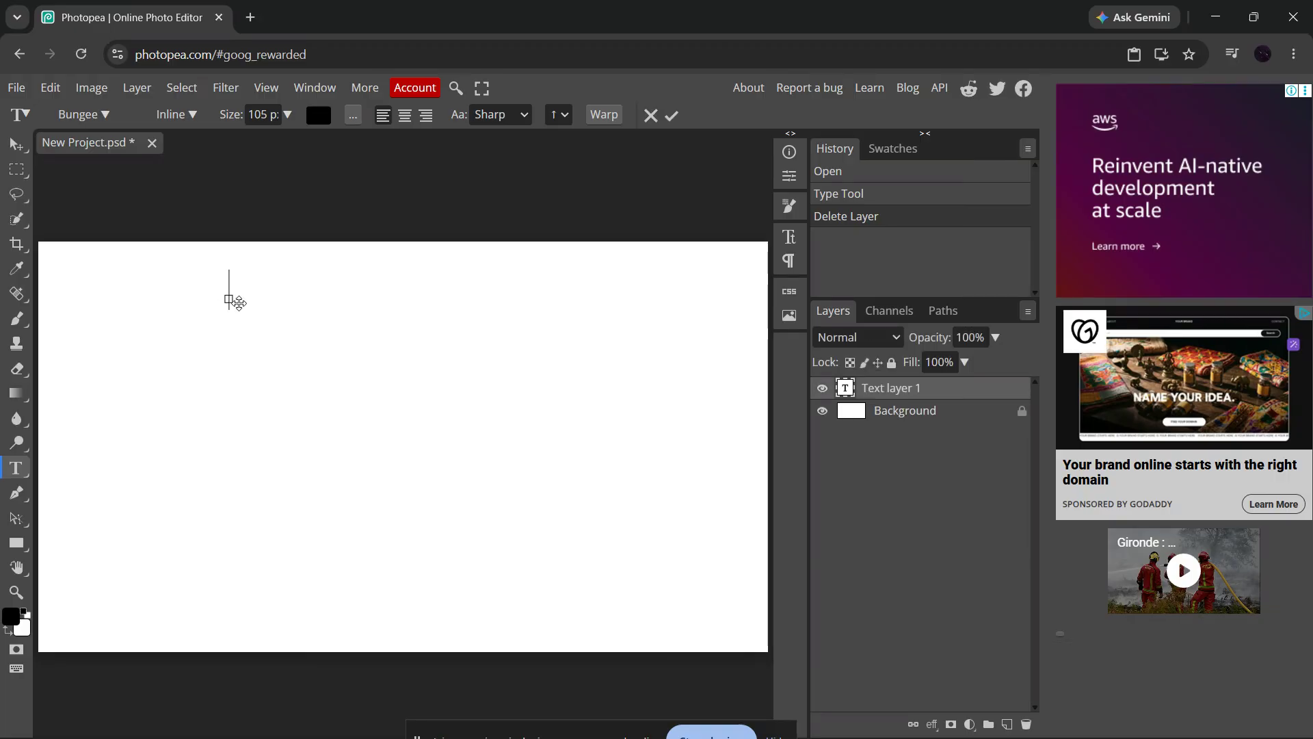
Enter POINT TEXT as a single line of point text near the top of the canvas and commit it.
{"action": "type", "text": "POINT TEXT"}
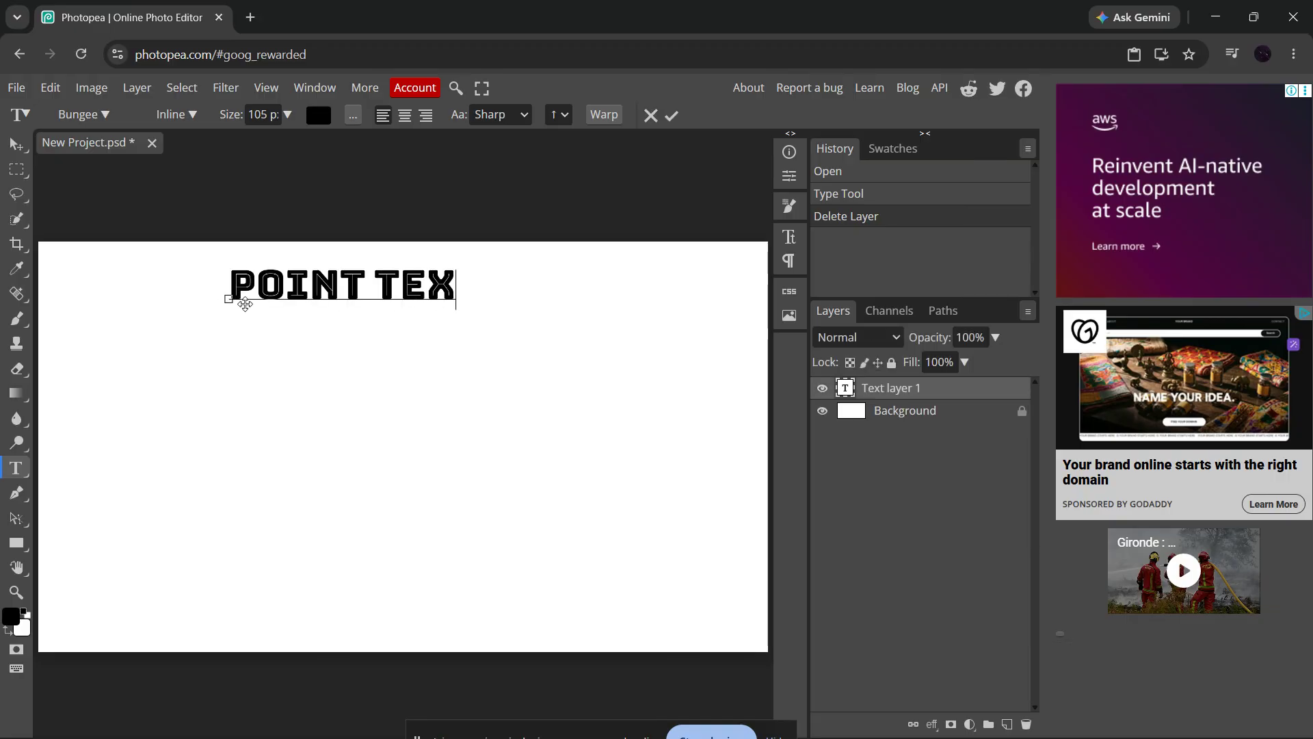
{"action": "left_click", "coordinate": [672, 115]}
Draw a wide paragraph text box below the point text, enter "THIS IS A PARAGRAPH TEXT" in it and commit it.
{"action": "left_click_drag", "start_coordinate": [139, 379], "coordinate": [643, 608]}
{"action": "type", "text": "T"}
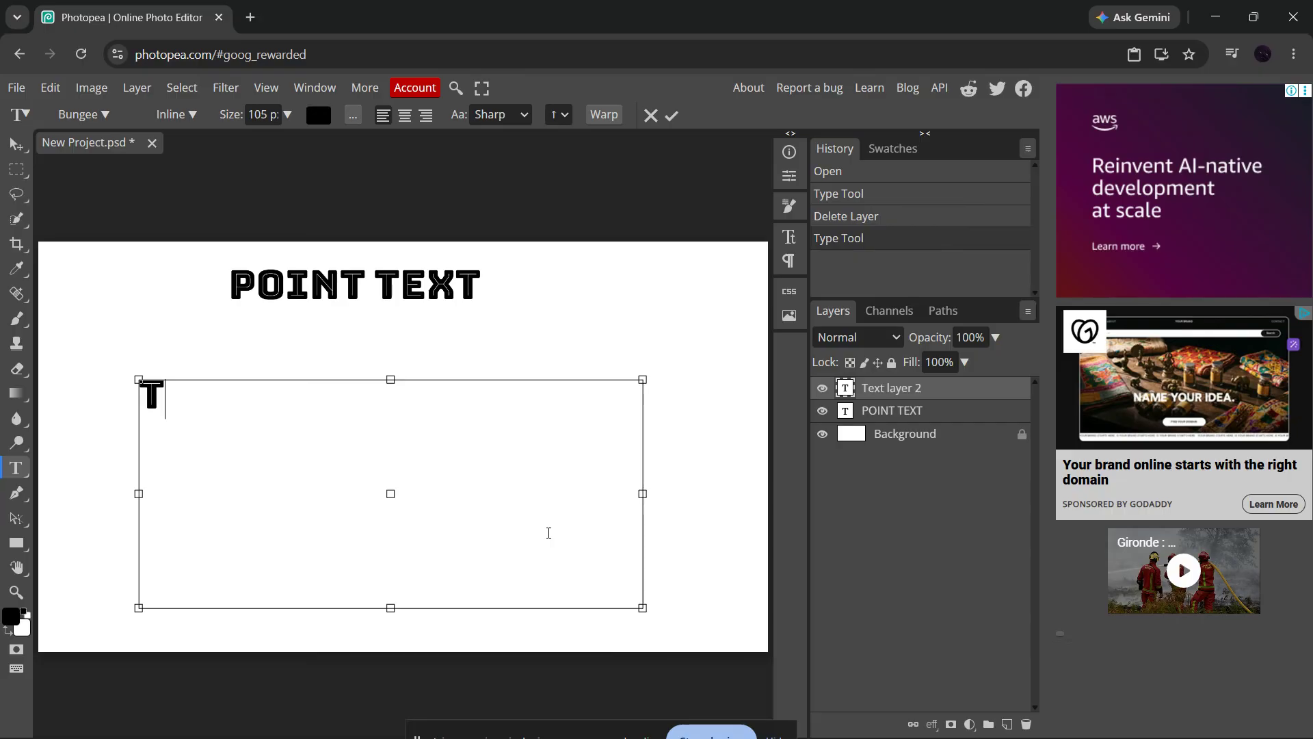
{"action": "type", "text": "HIS IS A PAR"}
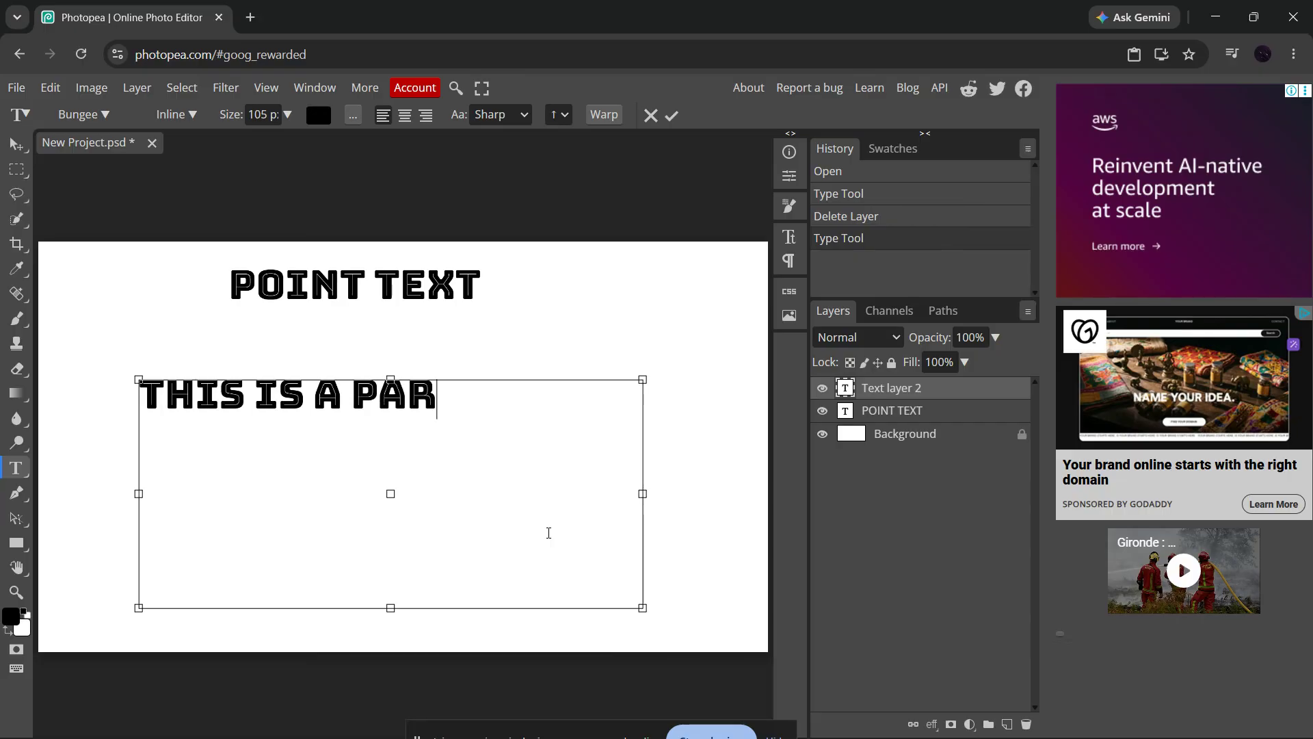
{"action": "type", "text": "AGRAP"}
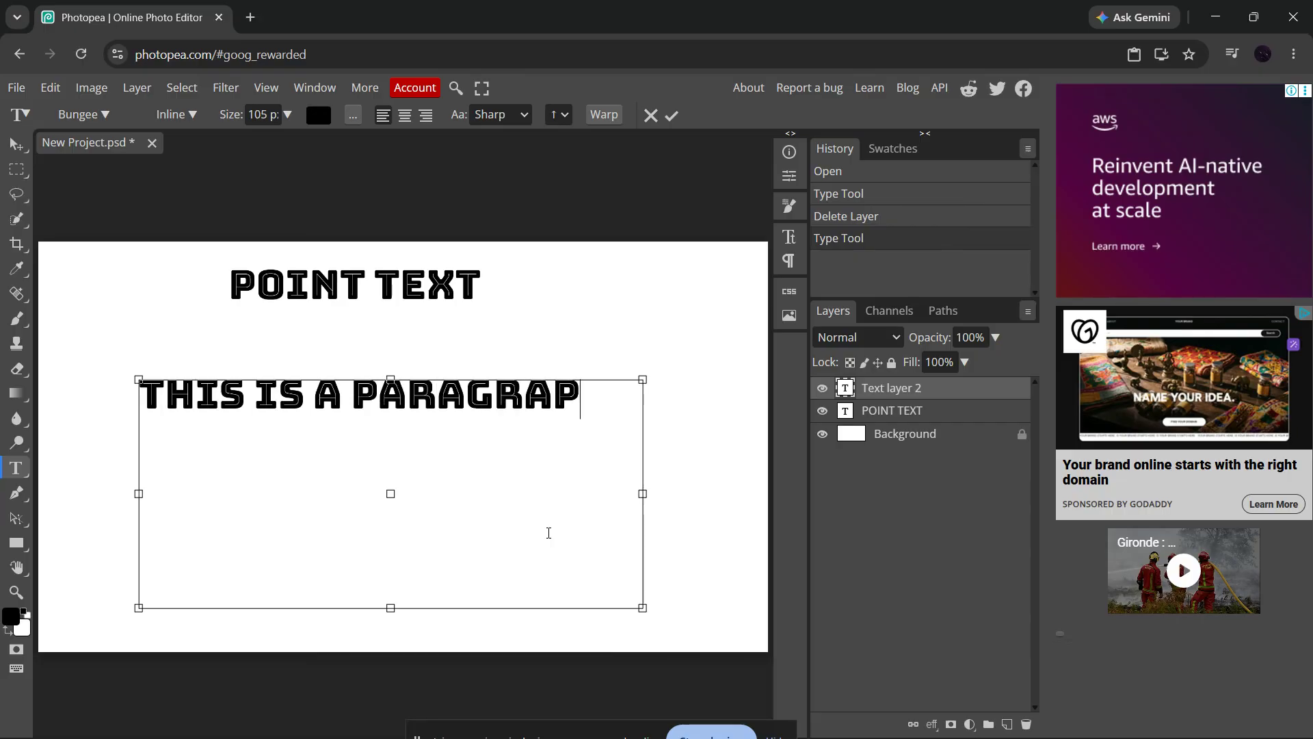
{"action": "type", "text": "H TEXT"}
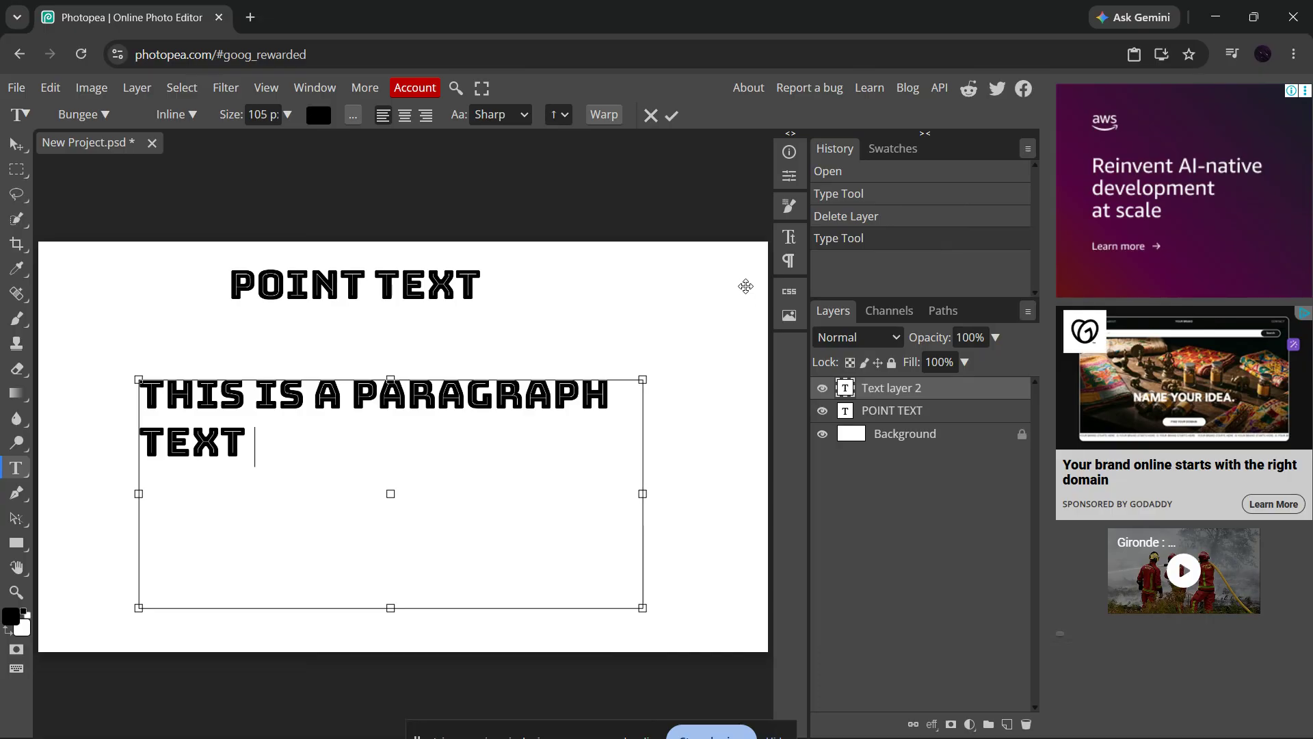
{"action": "left_click", "coordinate": [671, 116]}
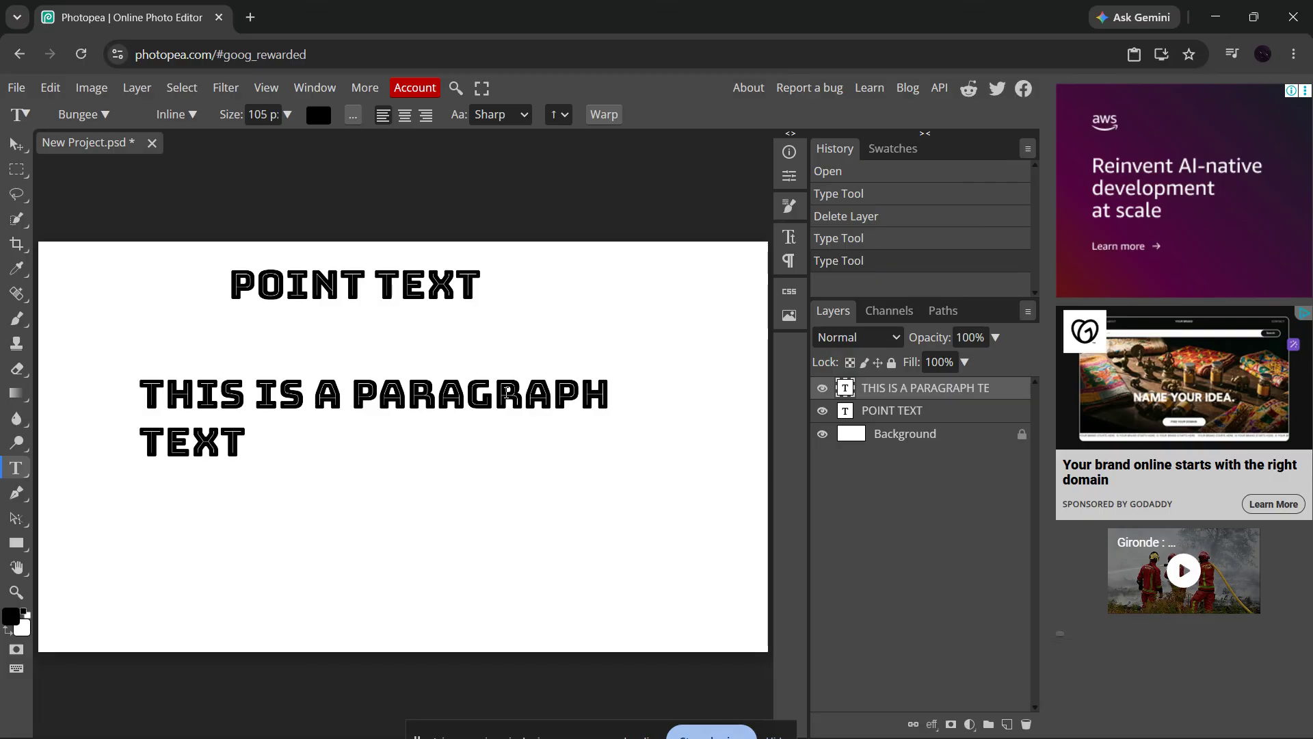
Change the font of the POINT TEXT layer to Catamaran.
{"action": "scroll", "coordinate": [347, 330], "scroll_direction": "up", "scroll_amount": 1}
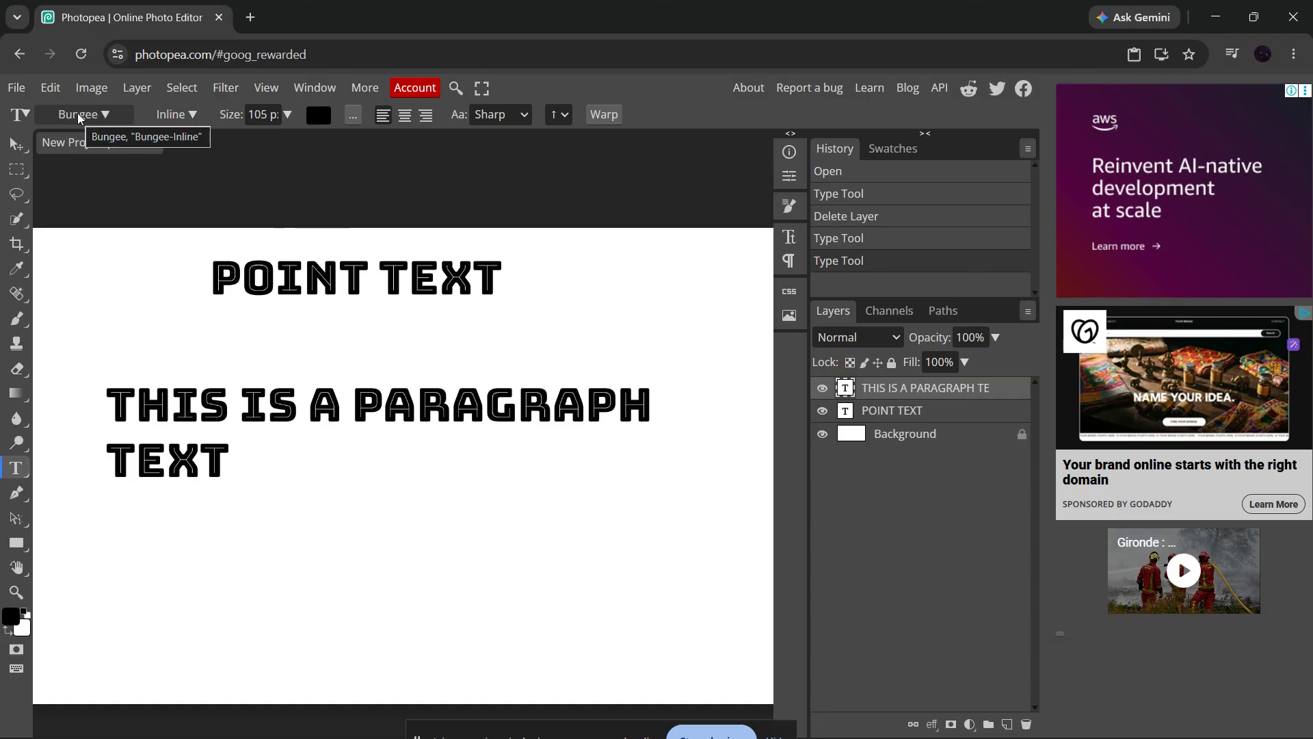
{"action": "left_click", "coordinate": [461, 267]}
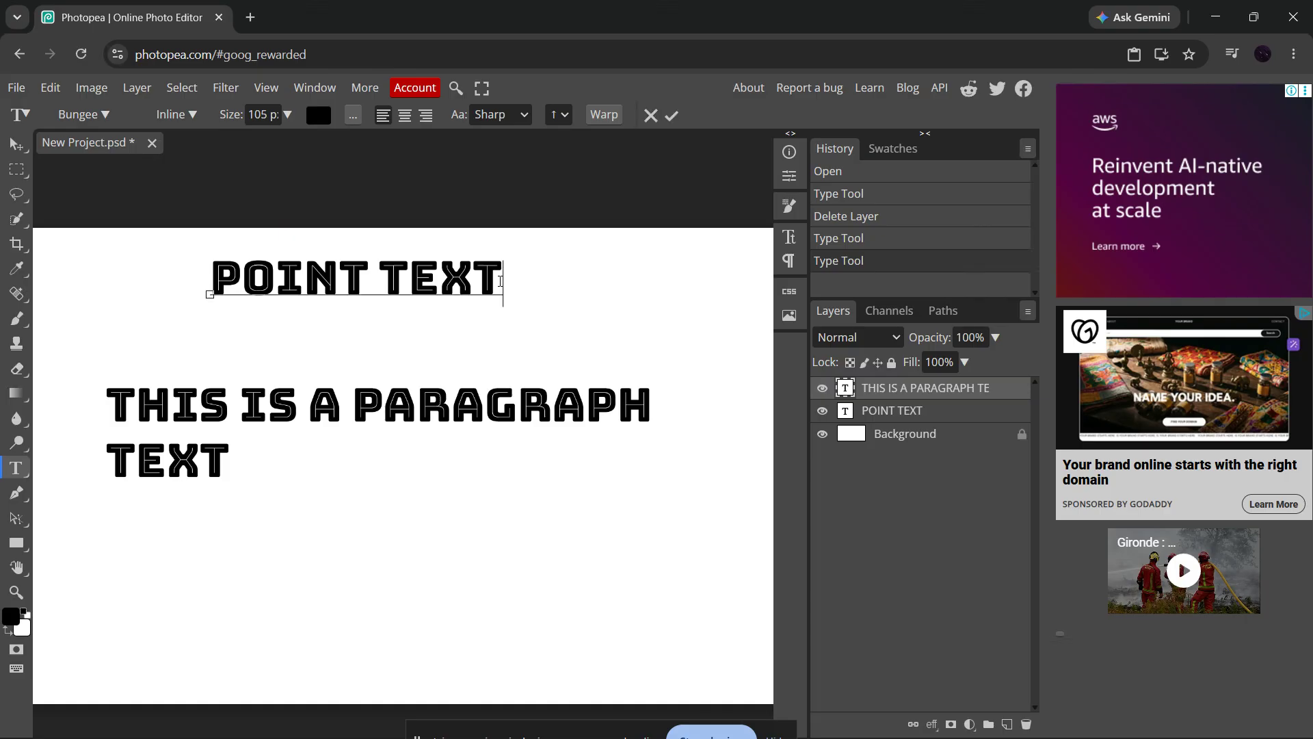
{"action": "left_click", "coordinate": [93, 120]}
{"action": "left_click", "coordinate": [122, 343]}
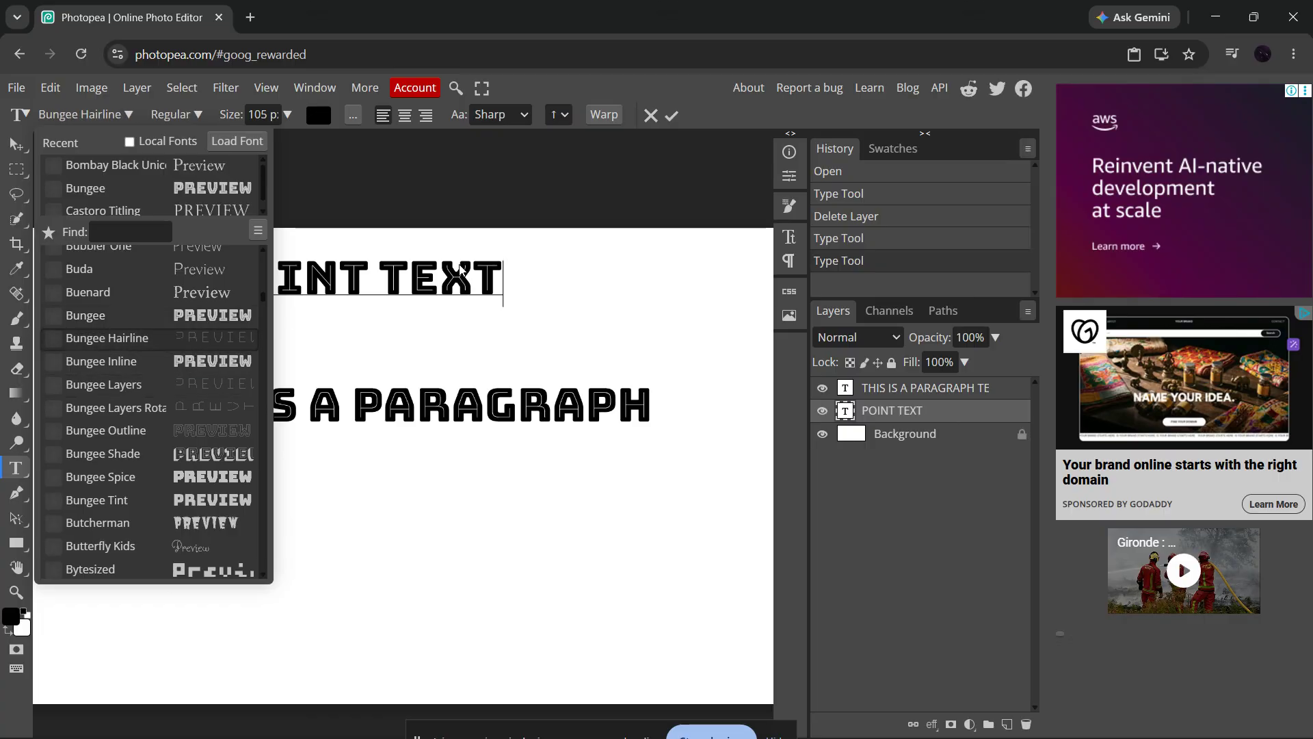
{"action": "left_click", "coordinate": [917, 417]}
{"action": "left_click", "coordinate": [79, 124]}
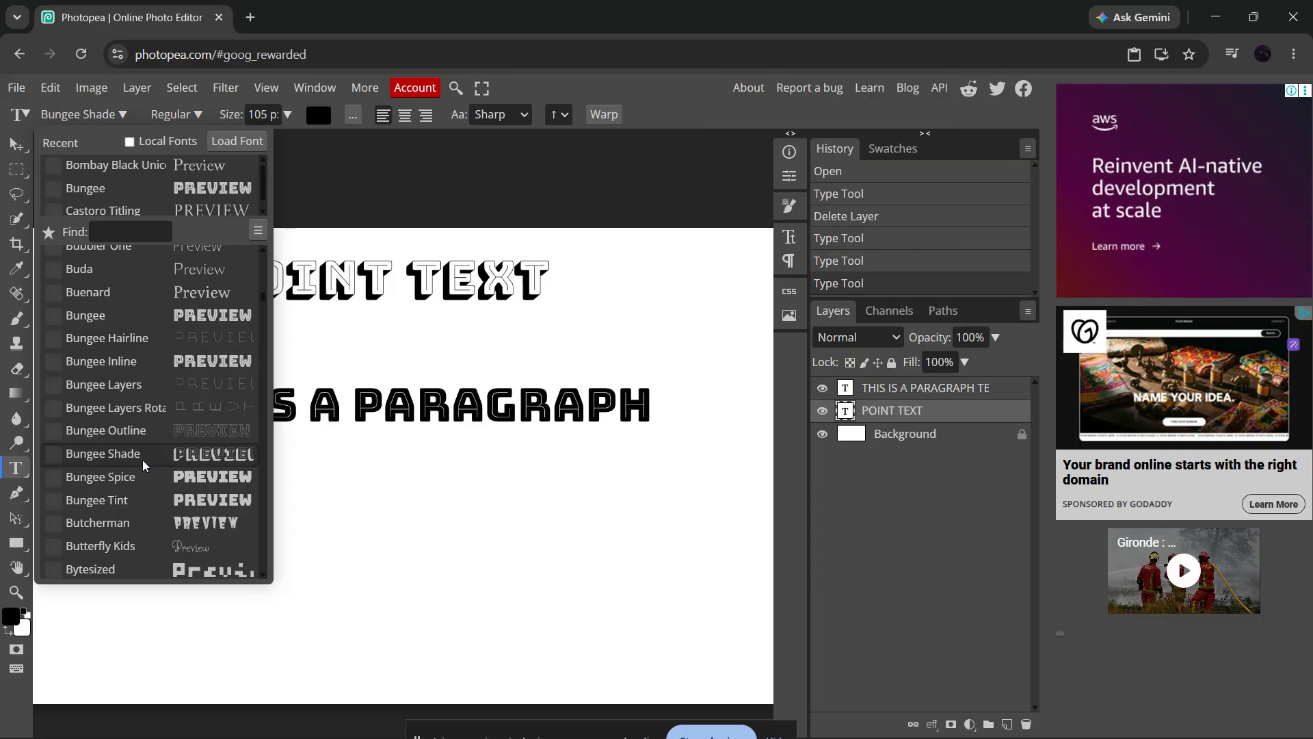
{"action": "scroll", "coordinate": [142, 492], "scroll_direction": "down", "scroll_amount": 2}
{"action": "scroll", "coordinate": [150, 458], "scroll_direction": "down", "scroll_amount": 5}
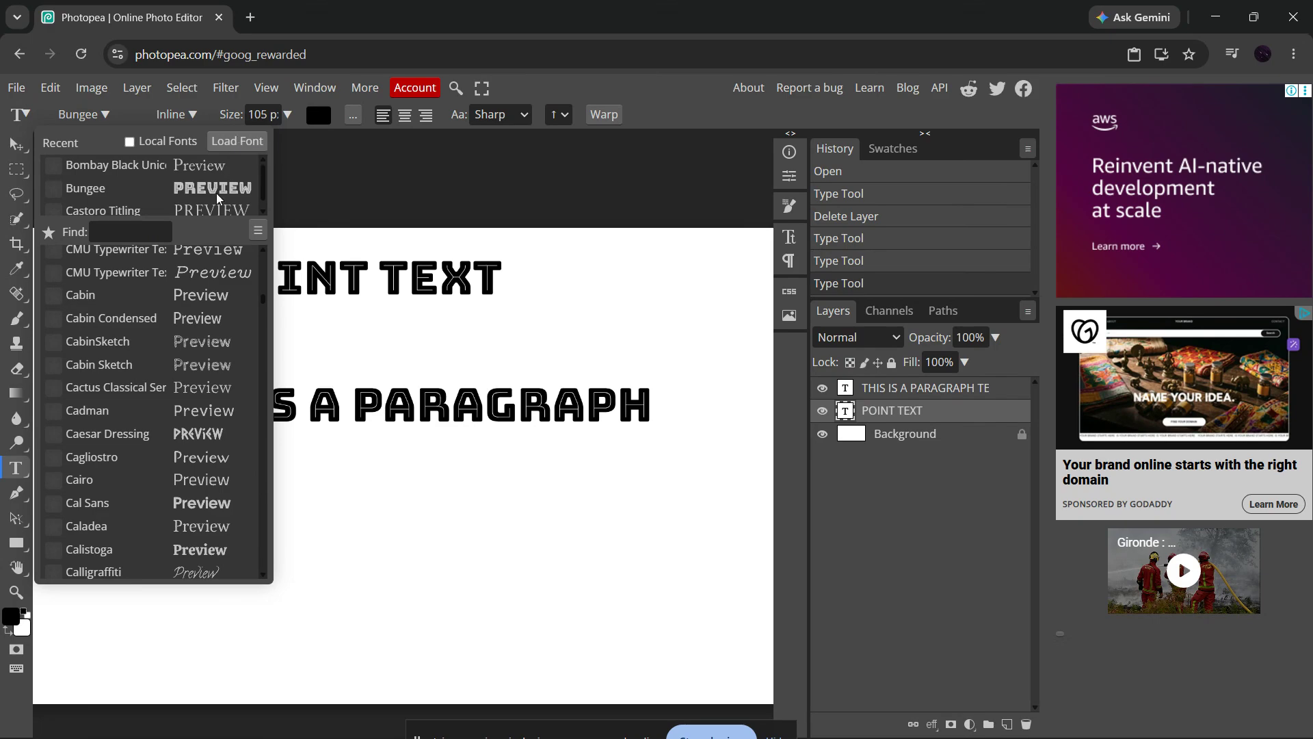
{"action": "scroll", "coordinate": [182, 457], "scroll_direction": "down", "scroll_amount": 8}
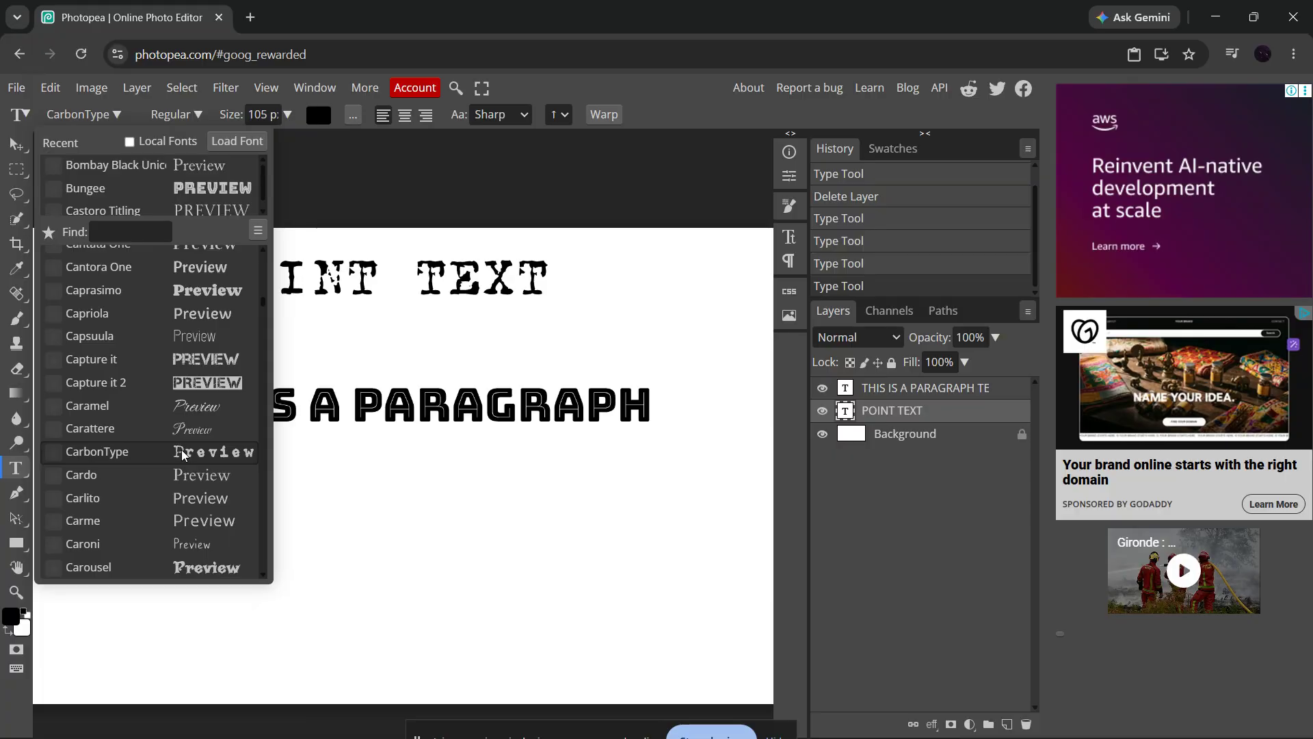
{"action": "left_click", "coordinate": [191, 481]}
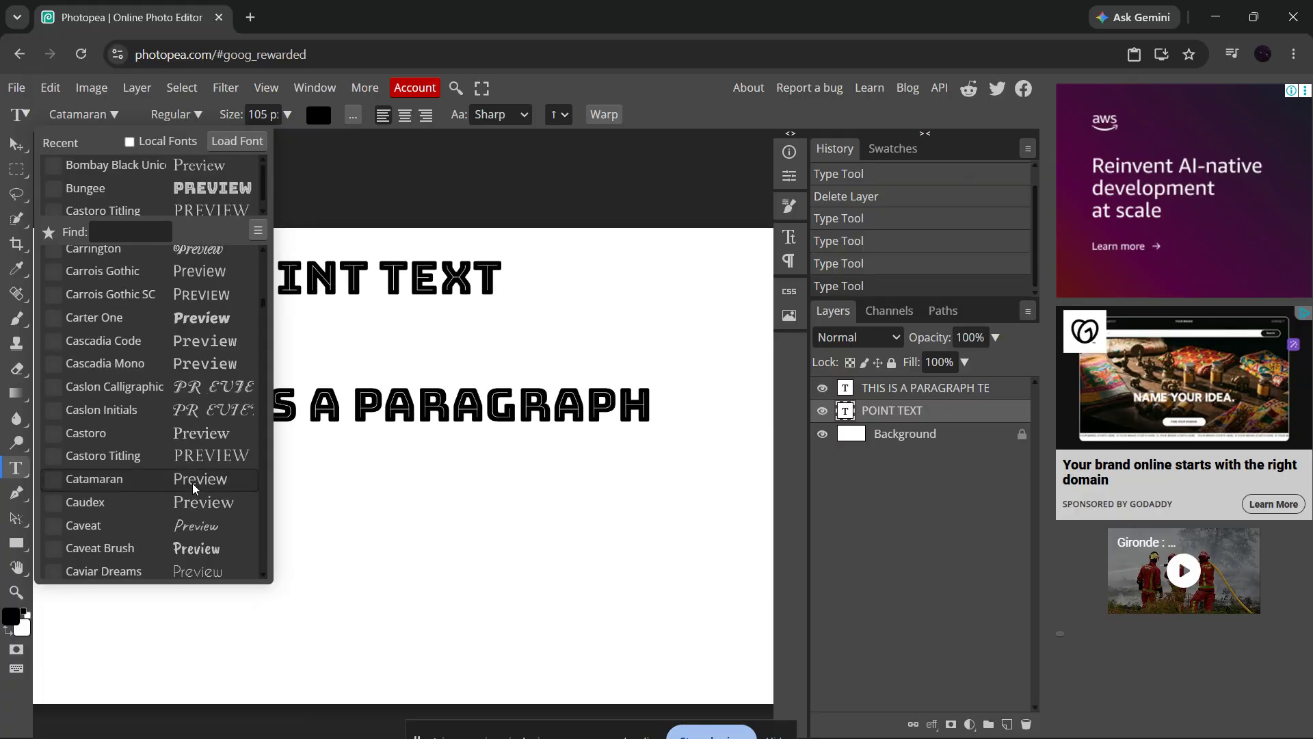
{"action": "left_click", "coordinate": [192, 482]}
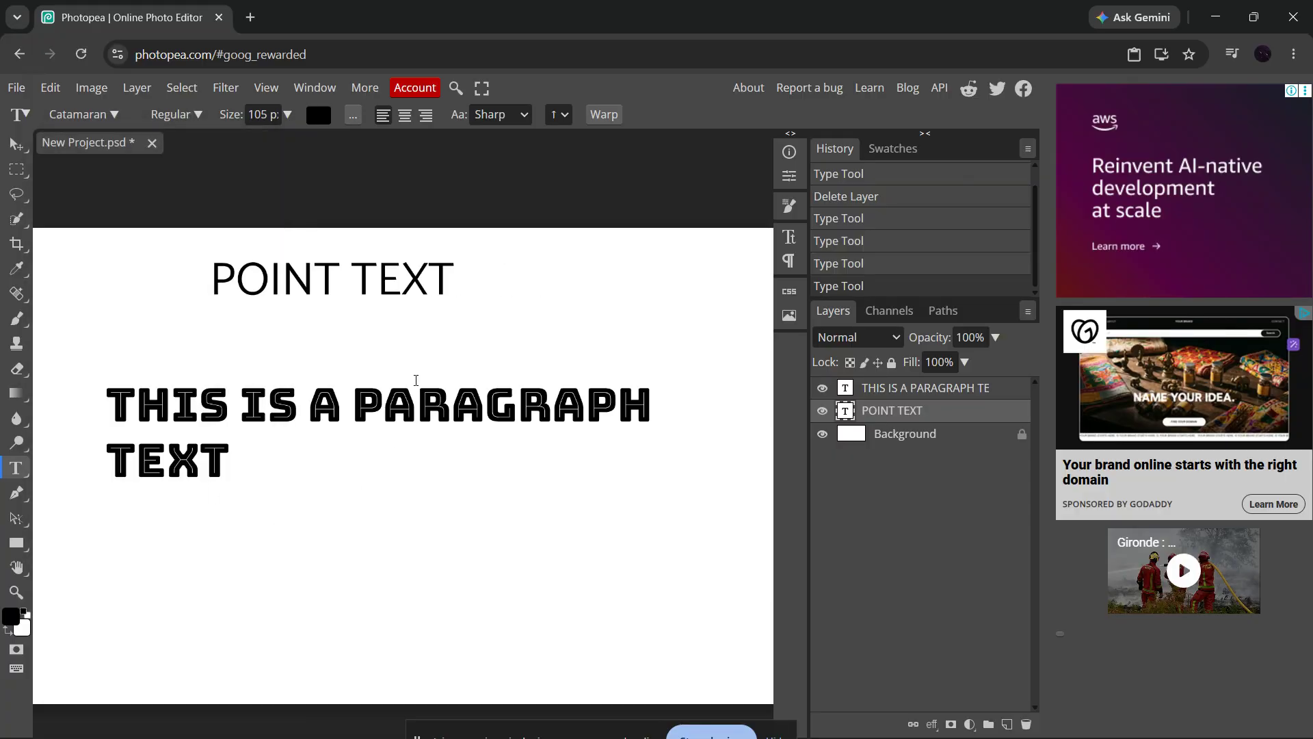
Set the POINT TEXT layer's font size to 124 px and its colour to purple #890975.
{"action": "left_click_drag", "start_coordinate": [226, 114], "coordinate": [284, 145]}
{"action": "left_click", "coordinate": [287, 114]}
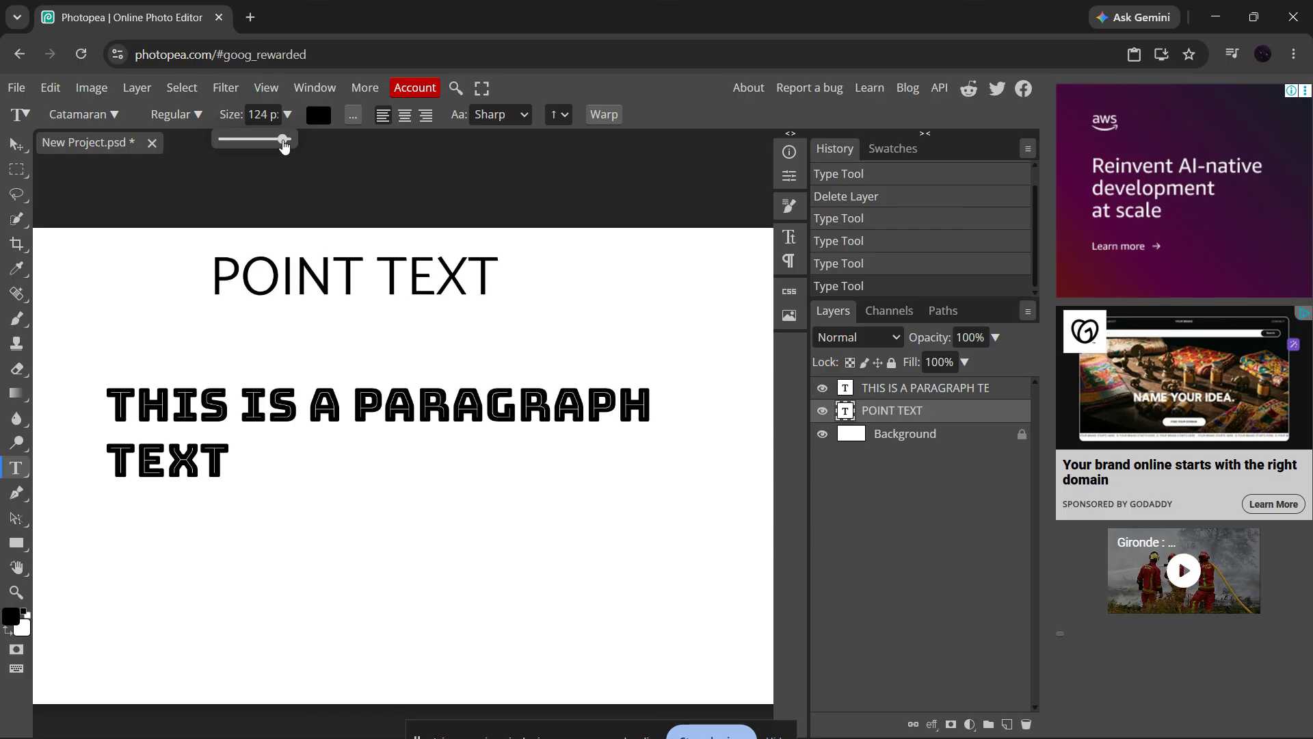
{"action": "left_click", "coordinate": [318, 115]}
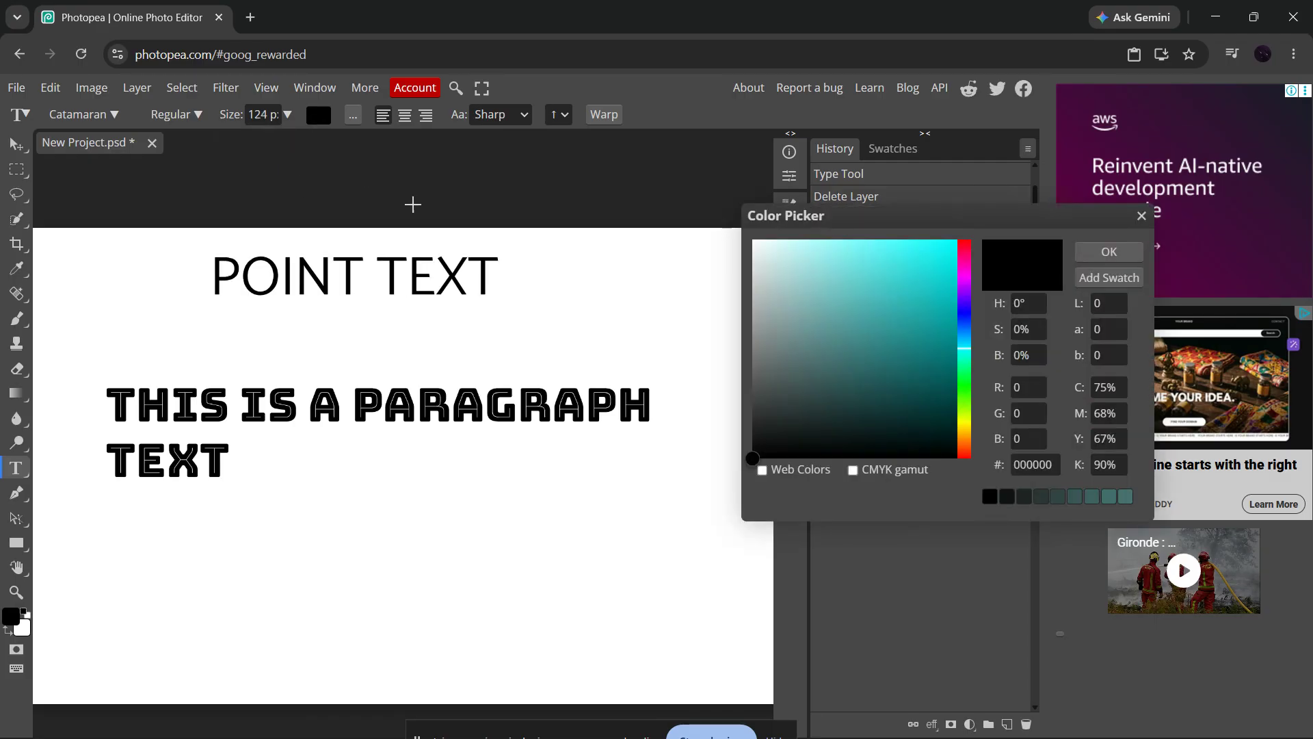
{"action": "mouse_move", "coordinate": [890, 331]}
{"action": "left_mouse_down"}
{"action": "mouse_move", "coordinate": [944, 341]}
{"action": "mouse_move", "coordinate": [975, 420]}
{"action": "mouse_move", "coordinate": [971, 268]}
{"action": "left_mouse_up"}
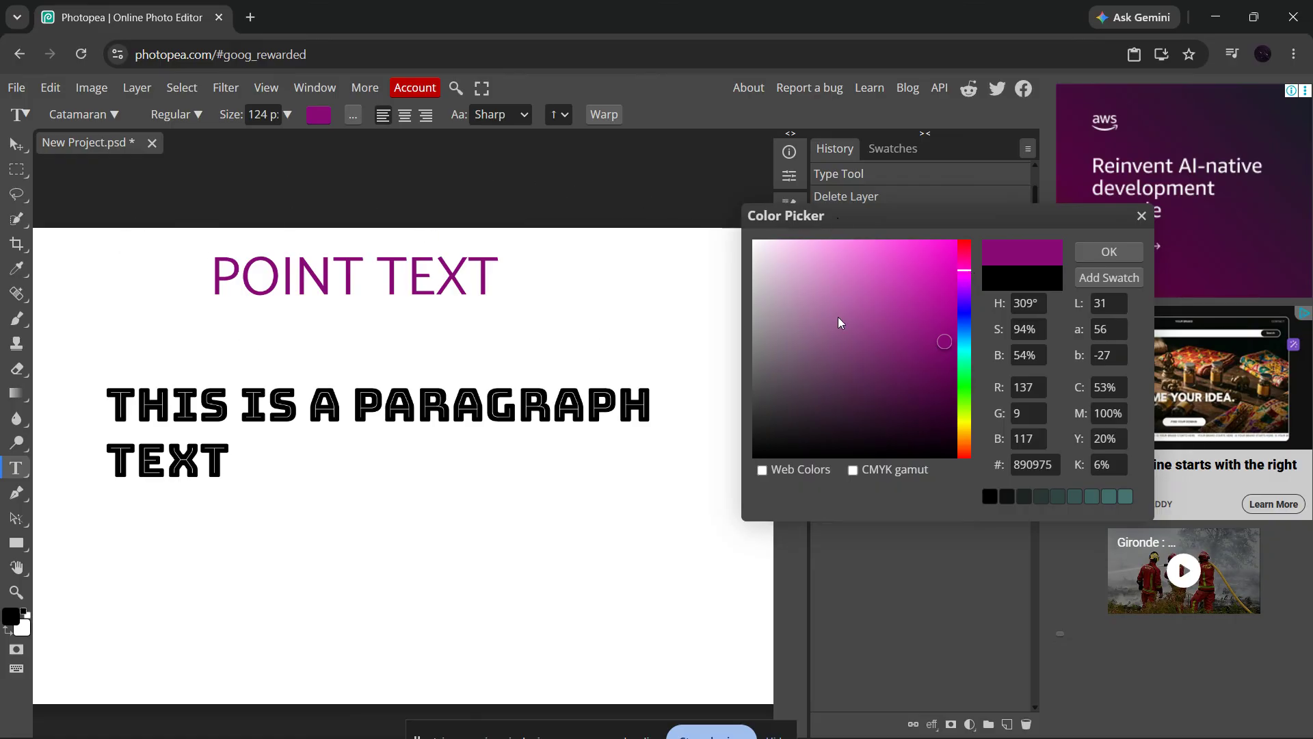
{"action": "left_click", "coordinate": [1094, 250]}
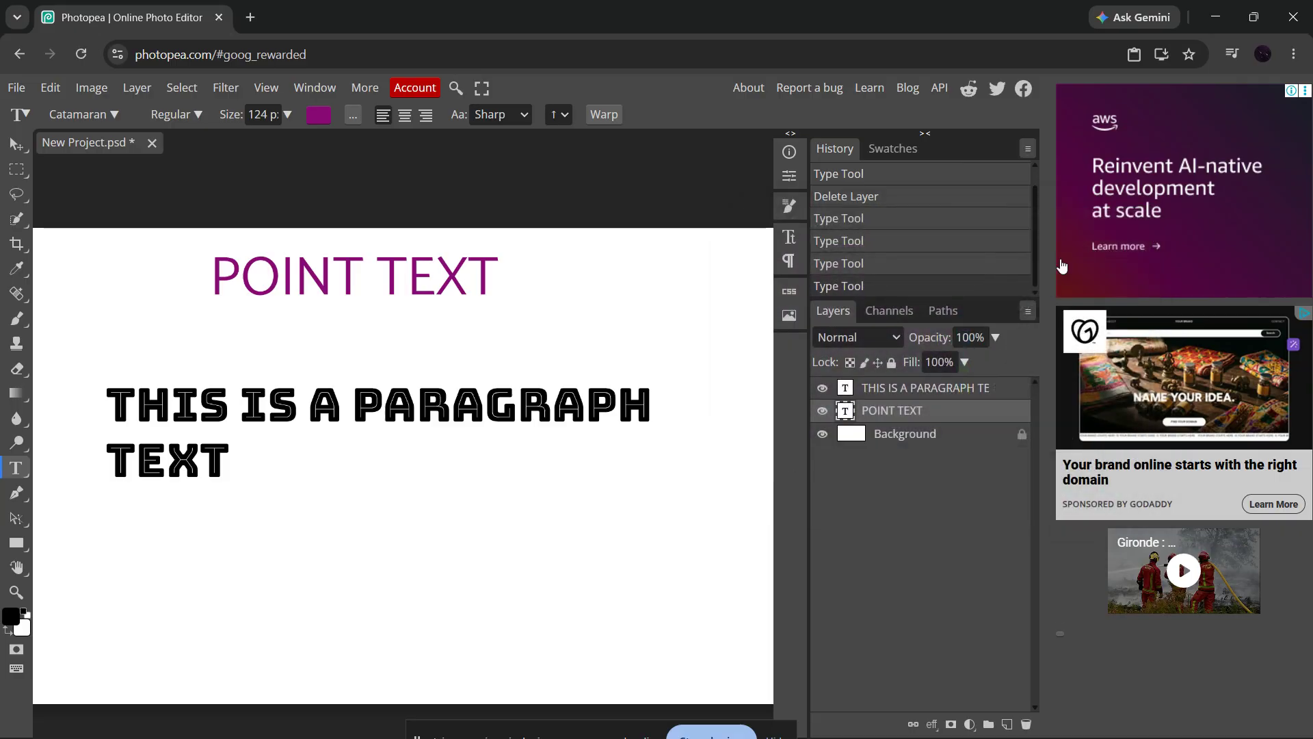
Try center and right alignment on the paragraph text layer and return it to left alignment.
{"action": "left_click", "coordinate": [893, 394]}
{"action": "left_click", "coordinate": [404, 115]}
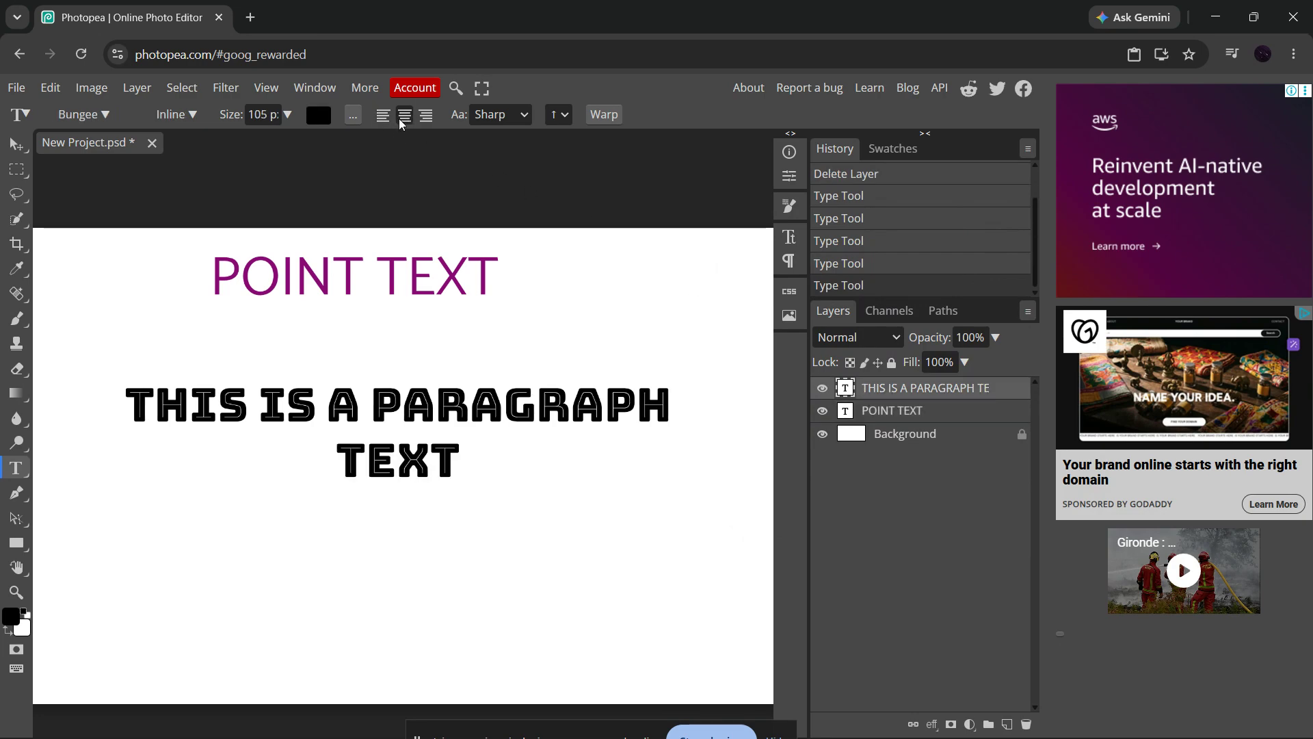
{"action": "left_click", "coordinate": [424, 116]}
{"action": "left_click", "coordinate": [405, 115]}
{"action": "left_click", "coordinate": [383, 116]}
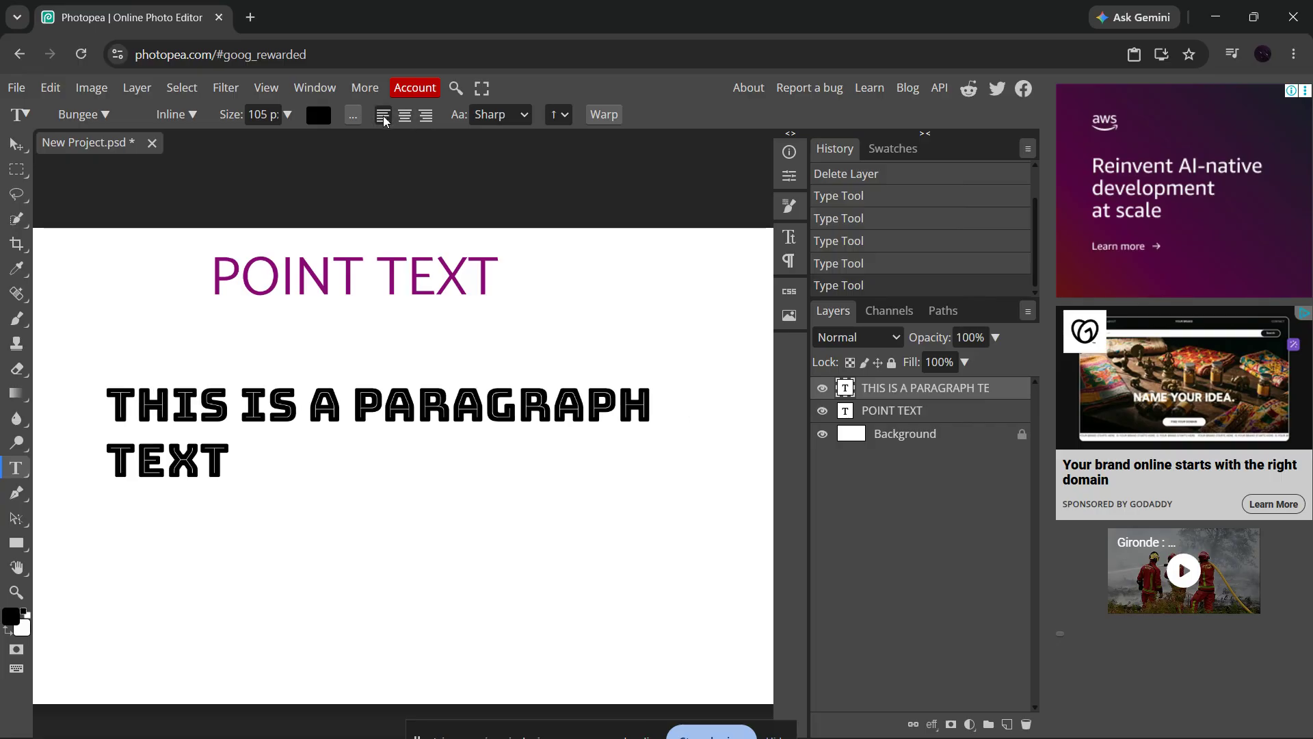
{"action": "left_click", "coordinate": [399, 120]}
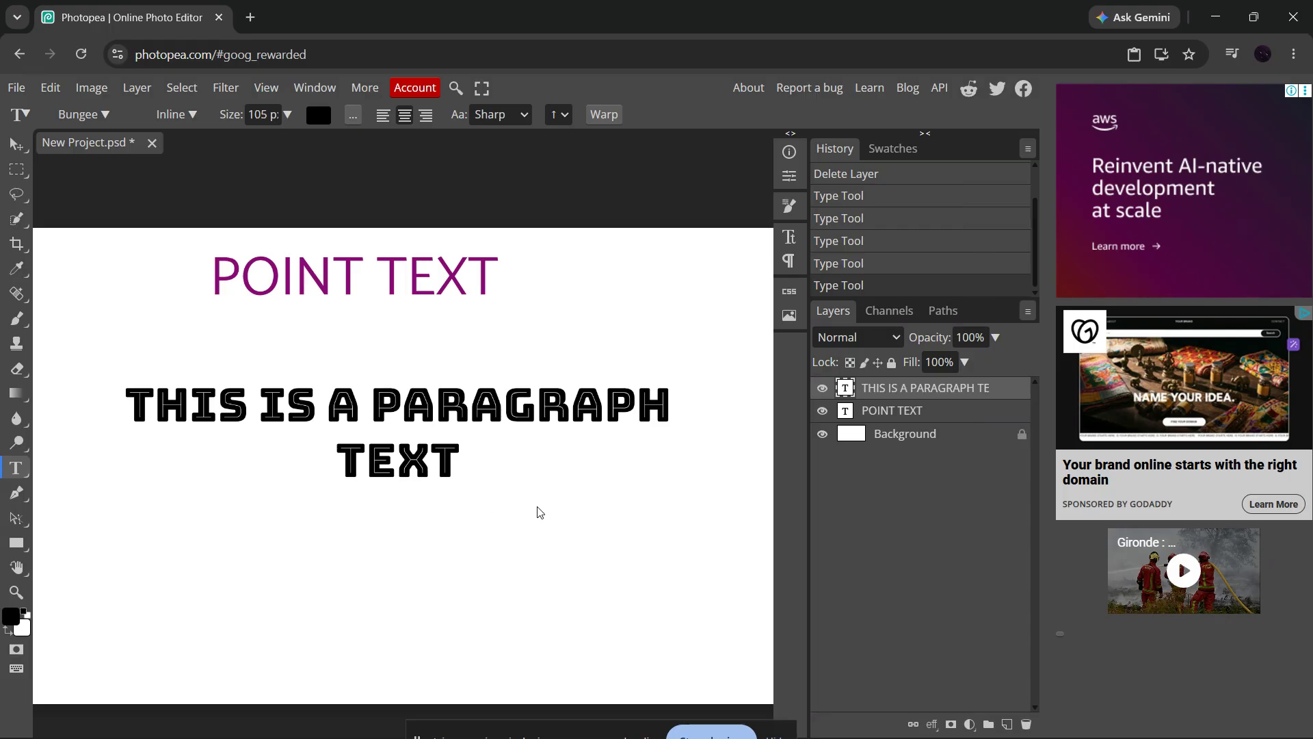
{"action": "left_click", "coordinate": [384, 116]}
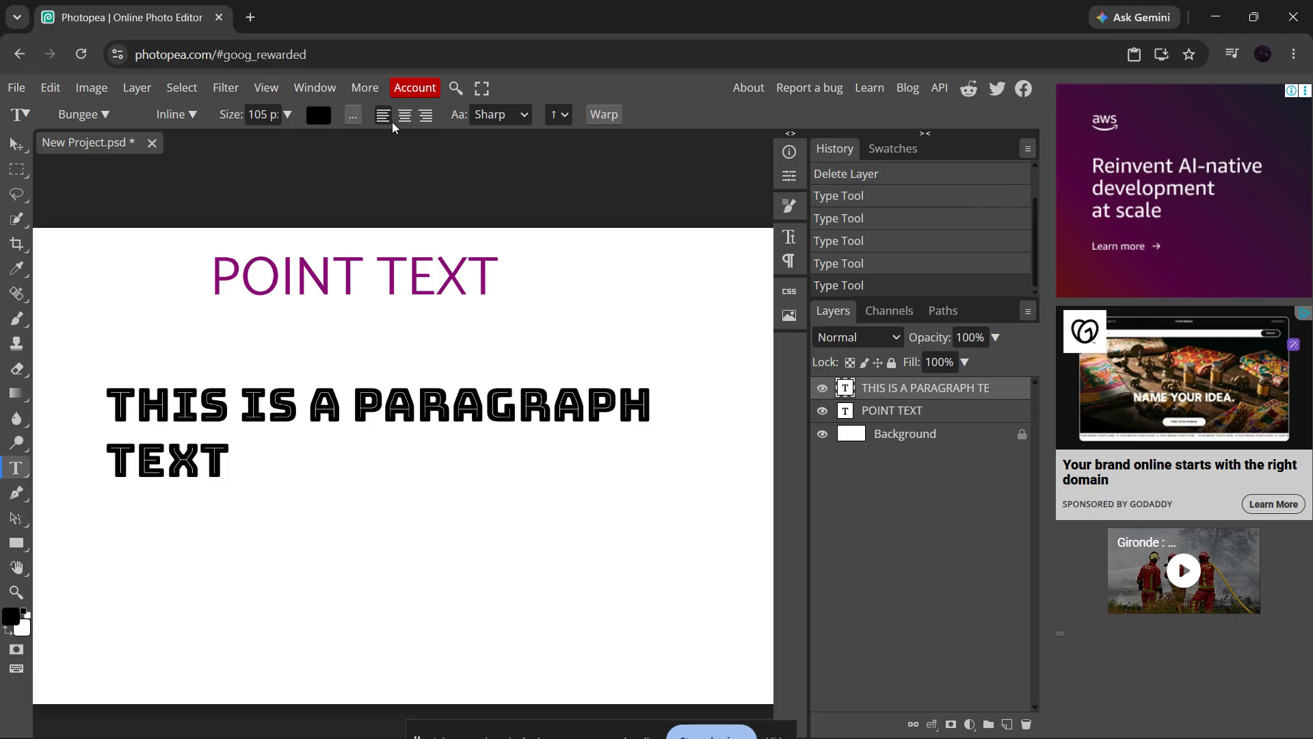
Try leading values of 100 px and 91 px on the paragraph text in the Character settings and restore automatic leading.
{"action": "left_click", "coordinate": [315, 87]}
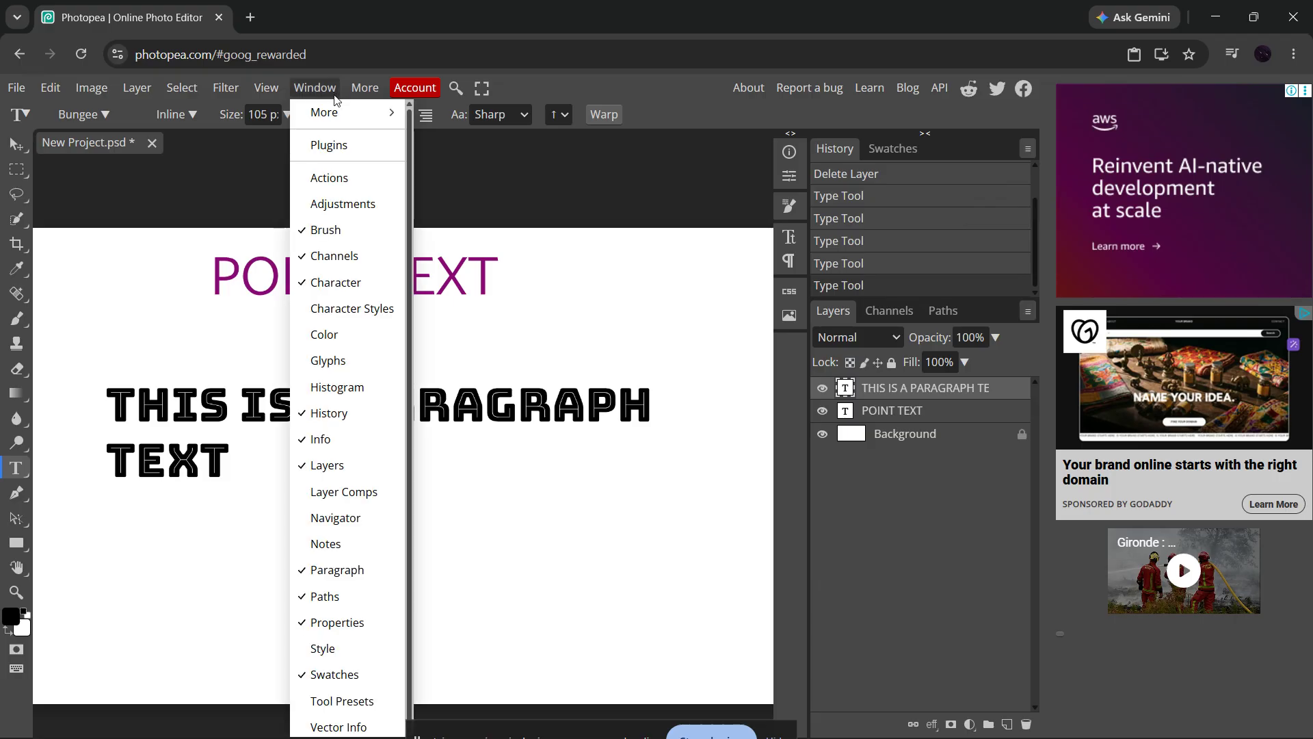
{"action": "left_click", "coordinate": [350, 295]}
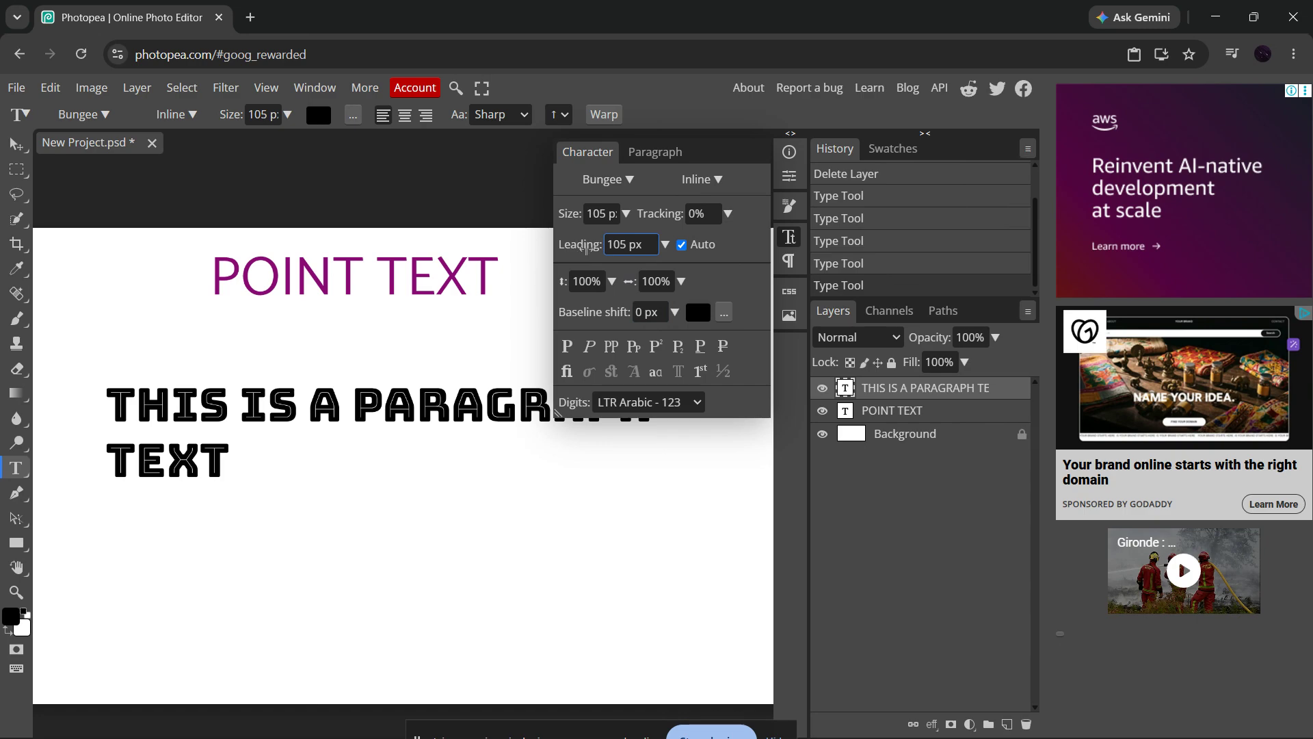
{"action": "left_click", "coordinate": [666, 245]}
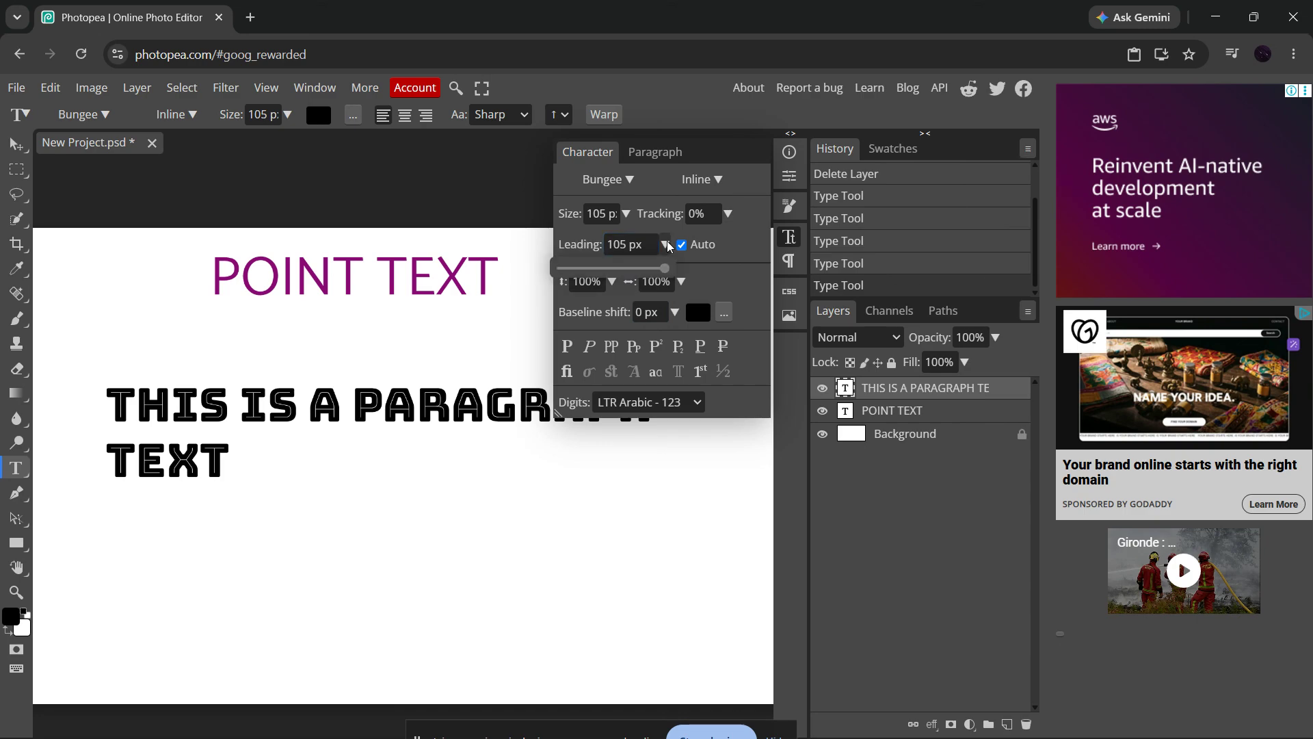
{"action": "left_click_drag", "start_coordinate": [665, 270], "coordinate": [692, 282]}
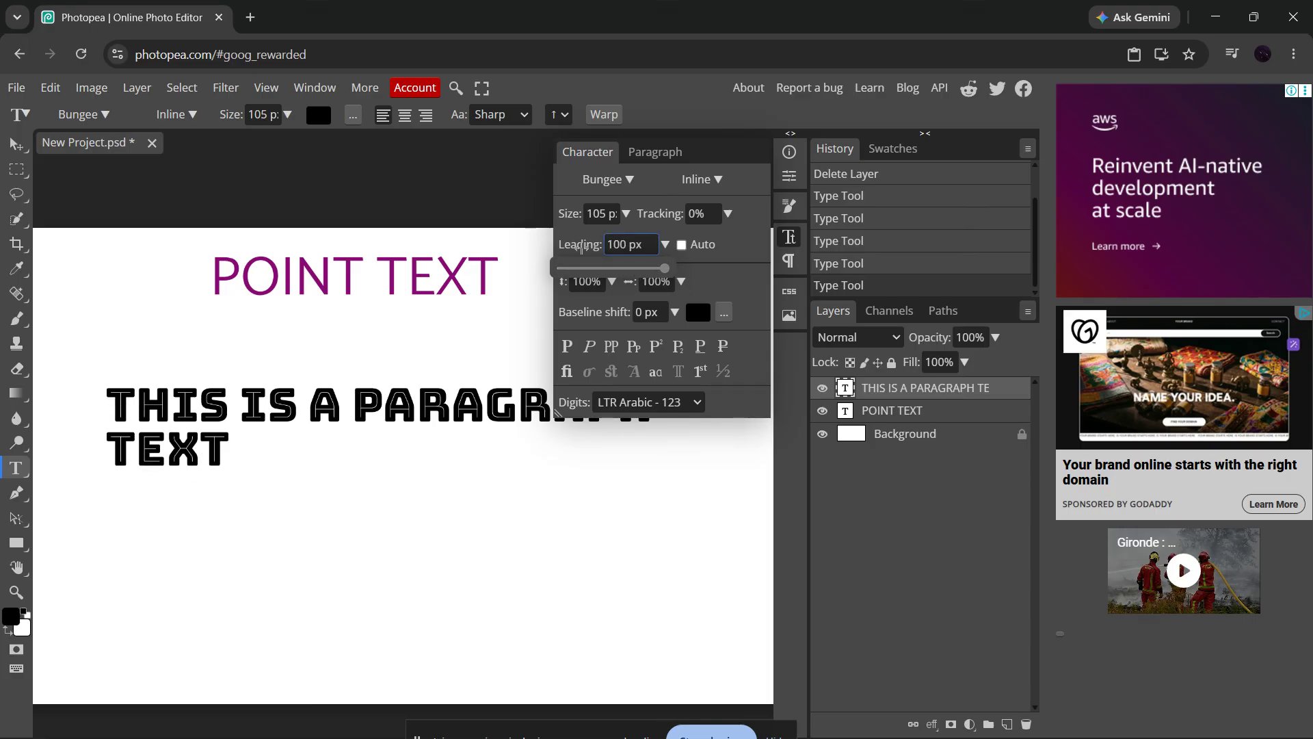
{"action": "left_click_drag", "start_coordinate": [594, 246], "coordinate": [572, 262]}
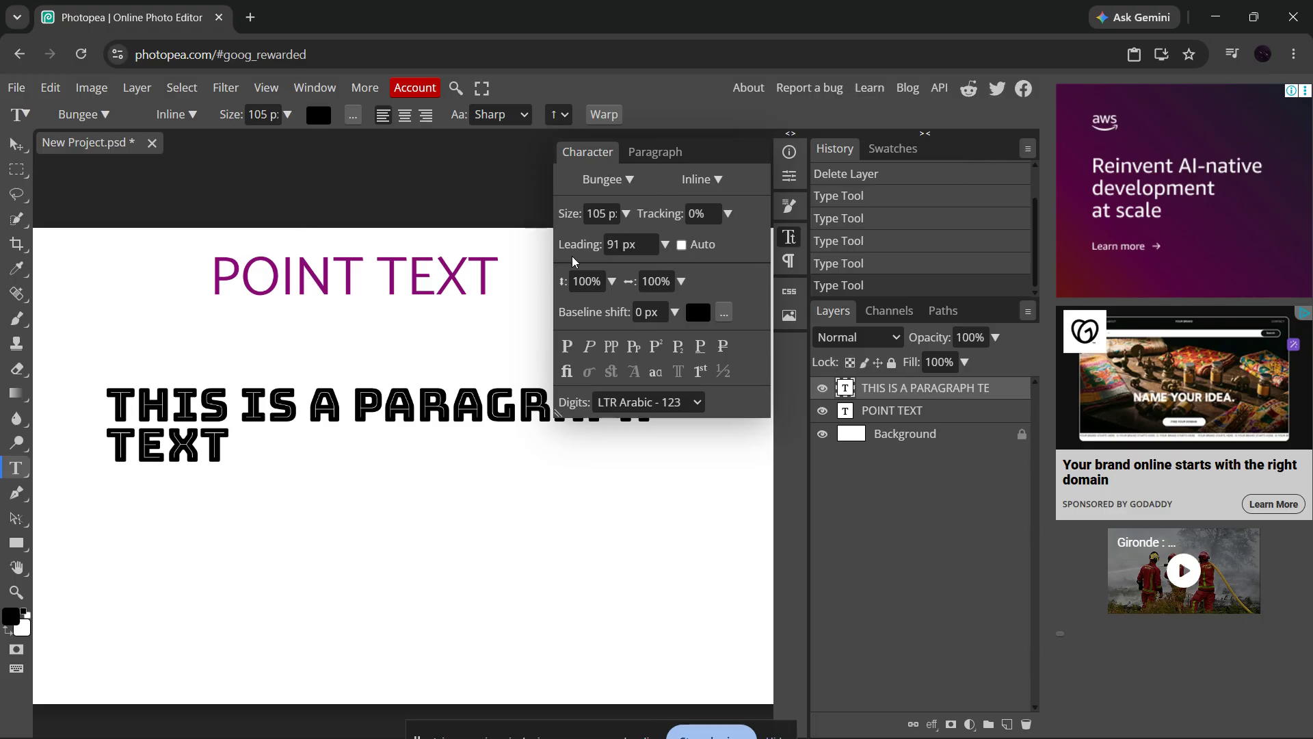
{"action": "left_click", "coordinate": [681, 245]}
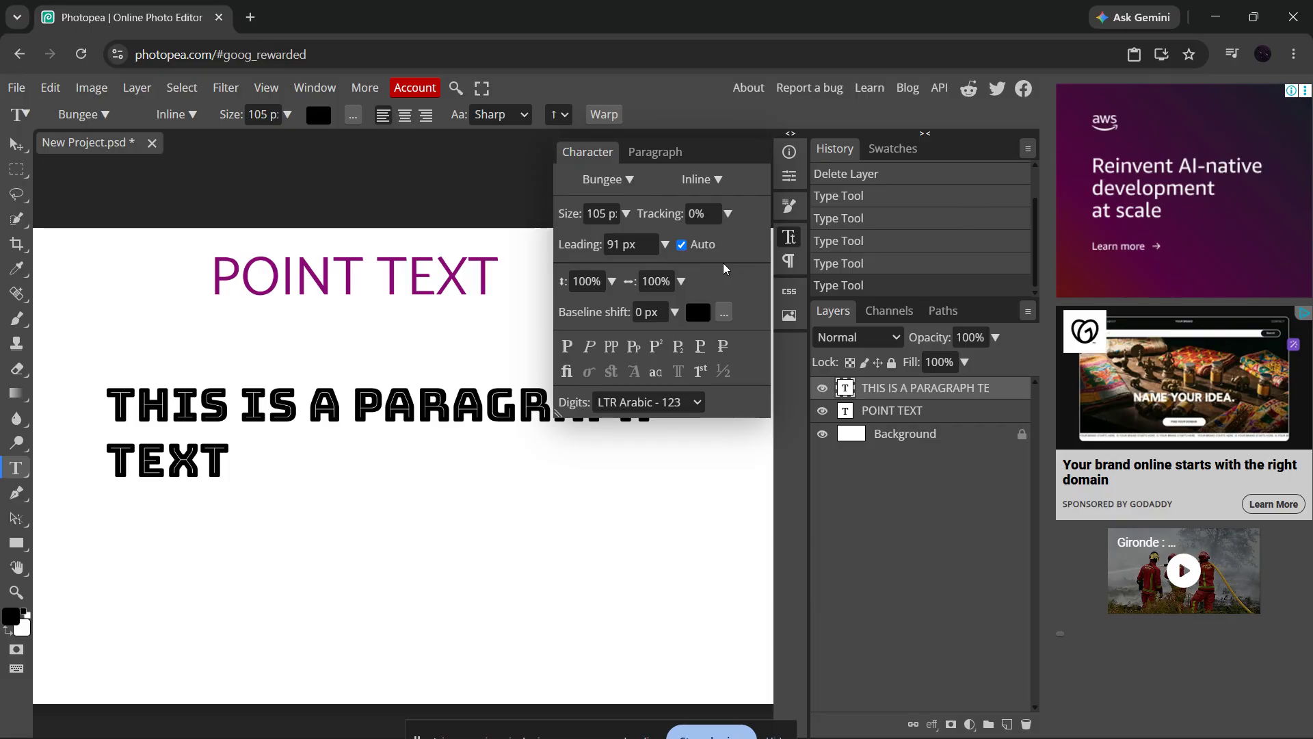
Set the paragraph text's tracking to 20% and undo the change.
{"action": "left_click", "coordinate": [728, 214]}
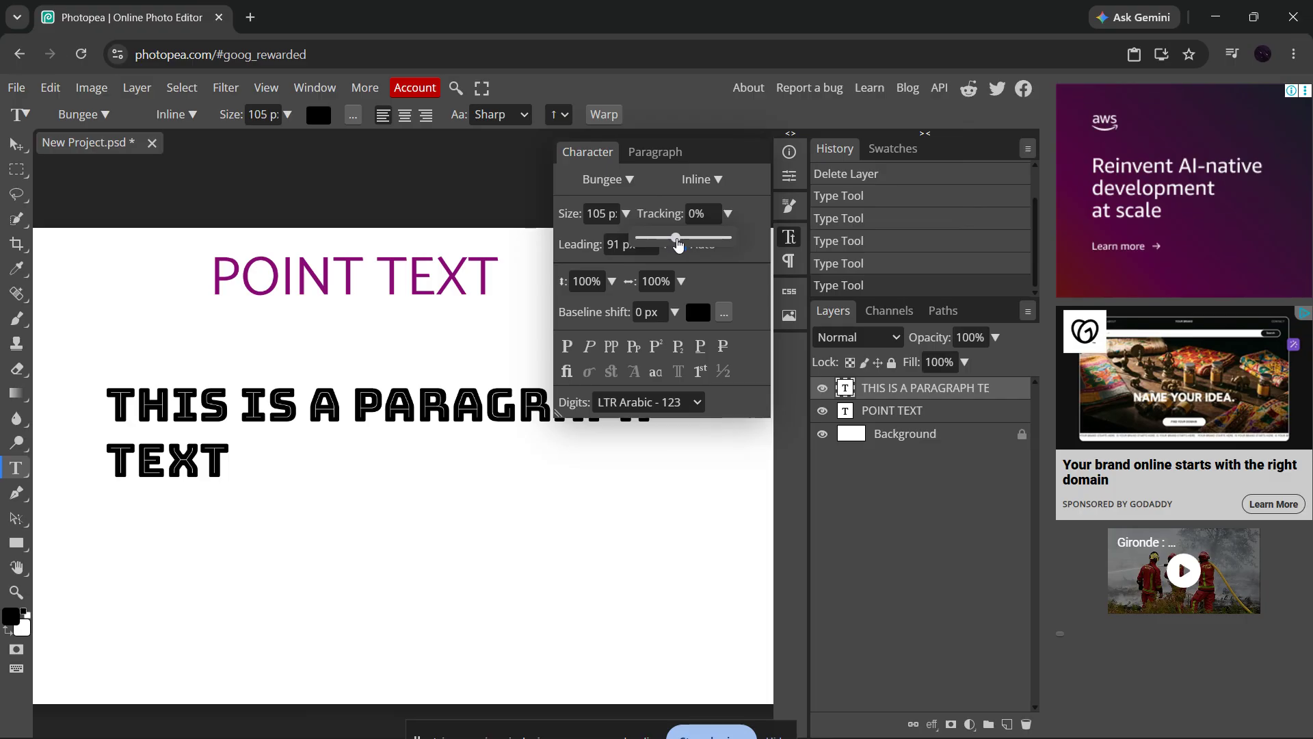
{"action": "mouse_move", "coordinate": [677, 245]}
{"action": "left_mouse_down"}
{"action": "mouse_move", "coordinate": [700, 251]}
{"action": "mouse_move", "coordinate": [676, 246]}
{"action": "left_mouse_up"}
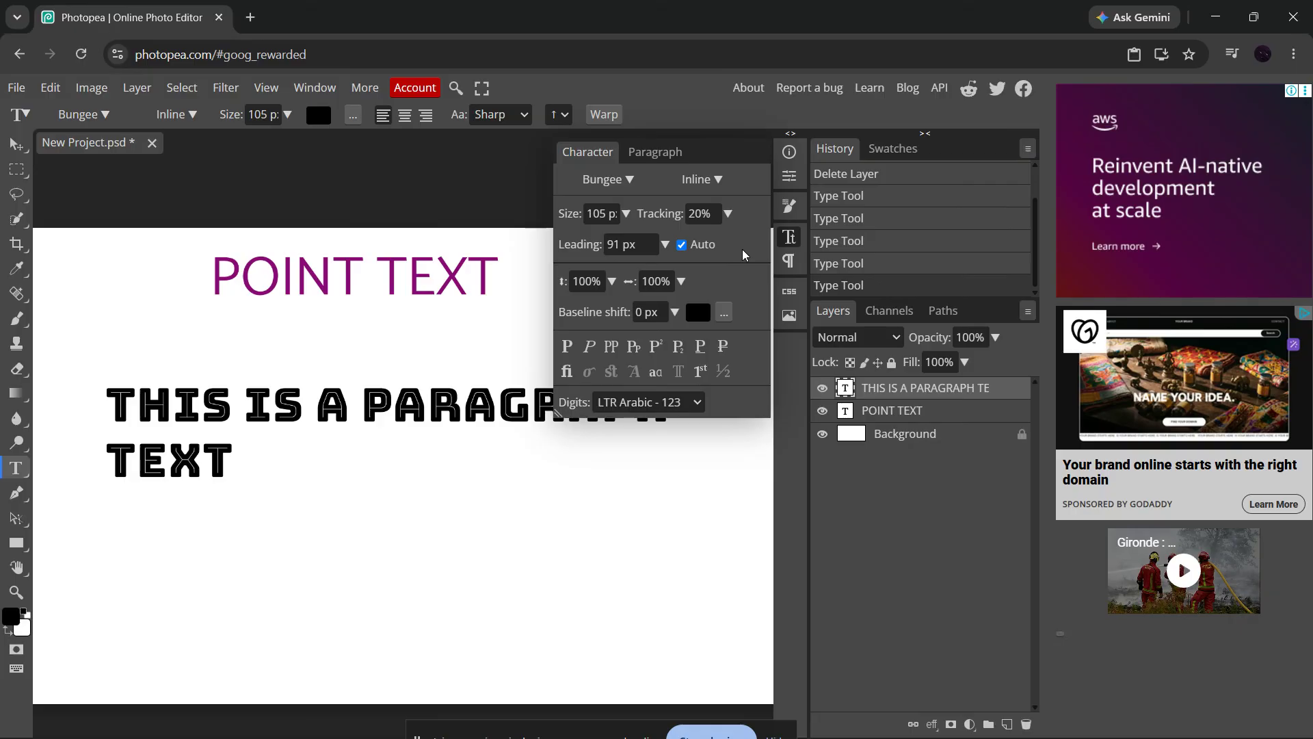
{"action": "key", "text": "ctrl+z"}
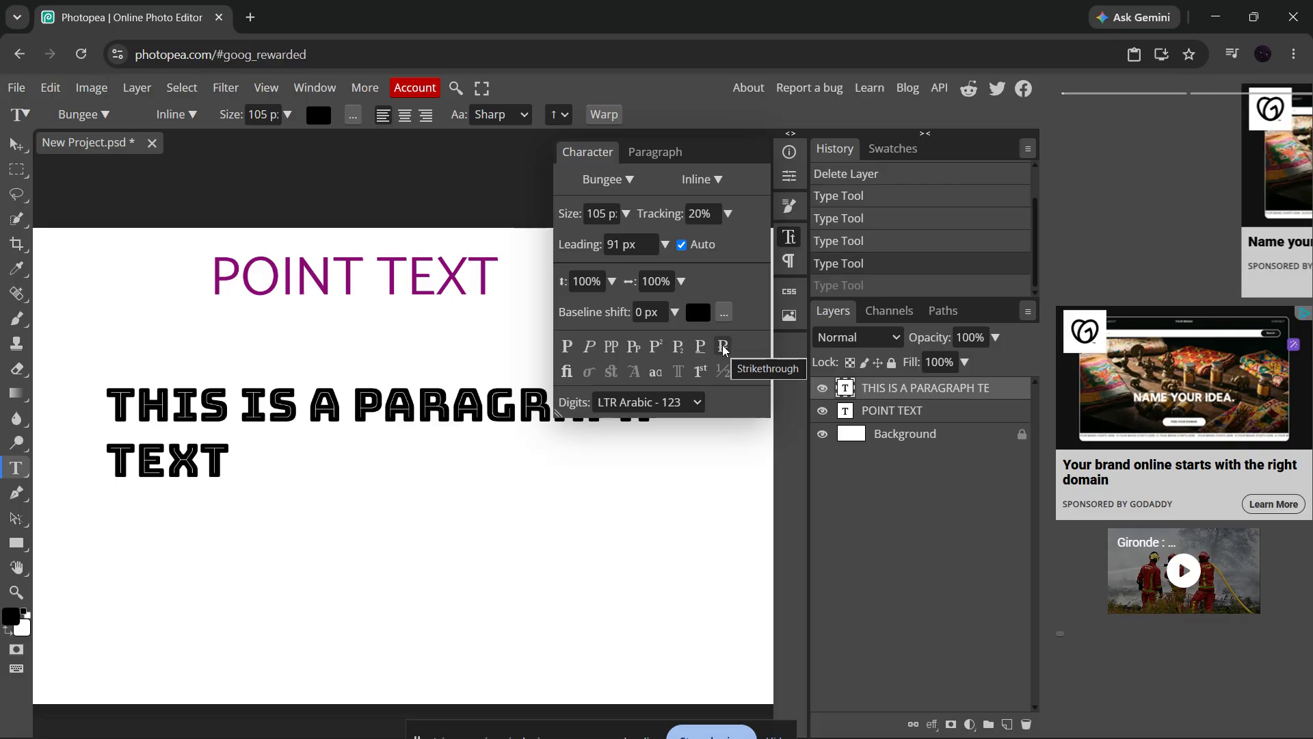
Try Small Caps on the paragraph text and set its style to All Caps.
{"action": "left_click", "coordinate": [613, 352]}
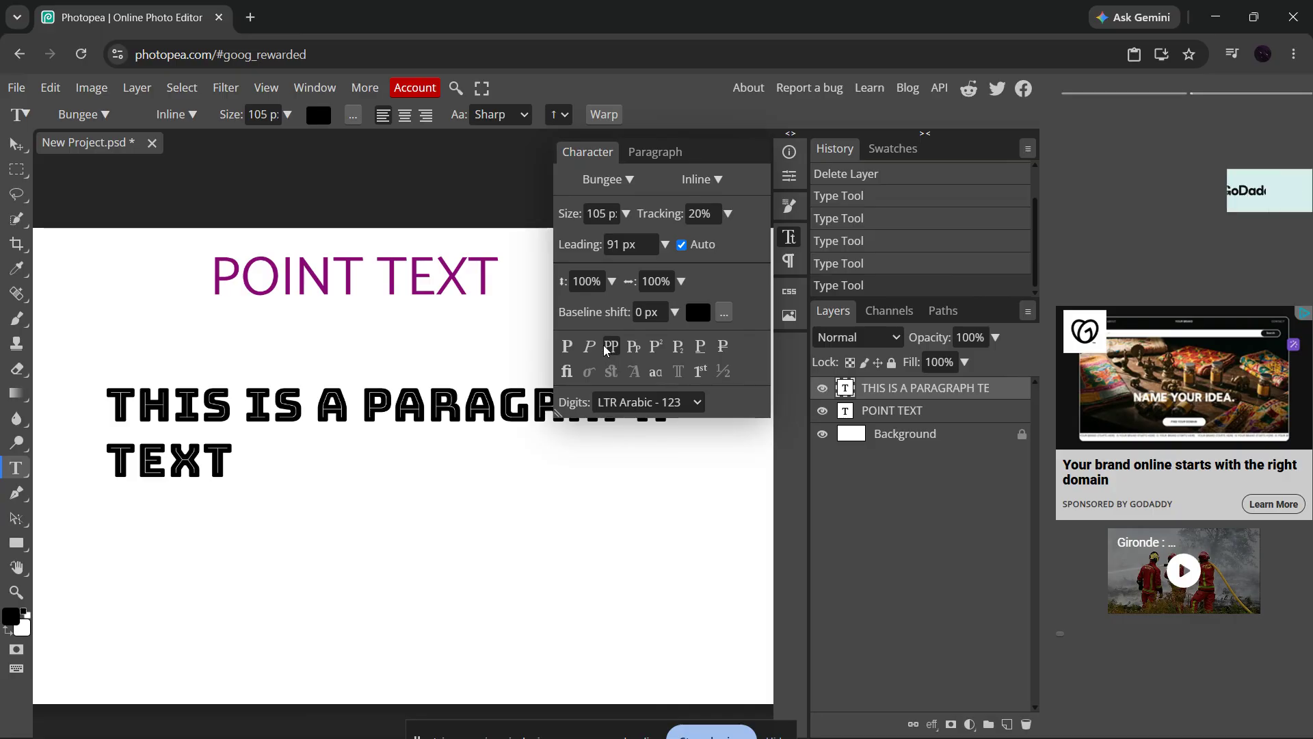
{"action": "left_click", "coordinate": [633, 350]}
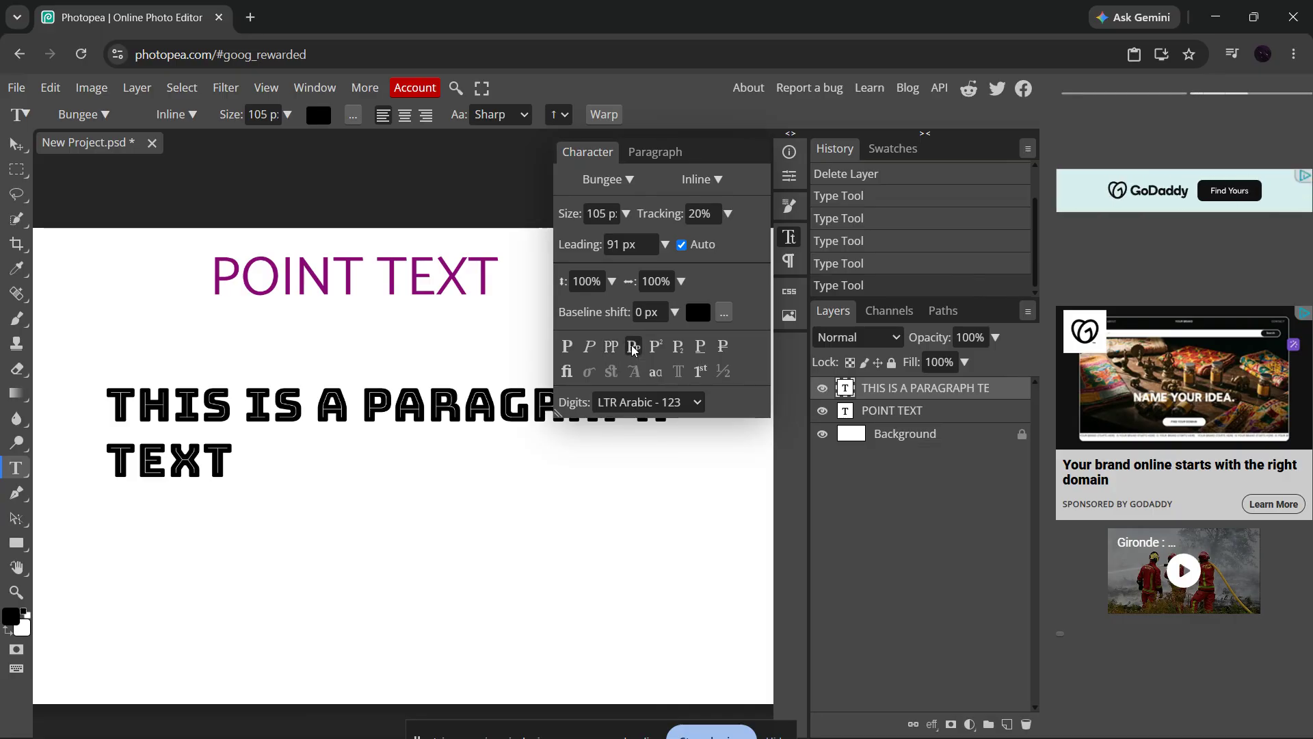
{"action": "left_click", "coordinate": [612, 348]}
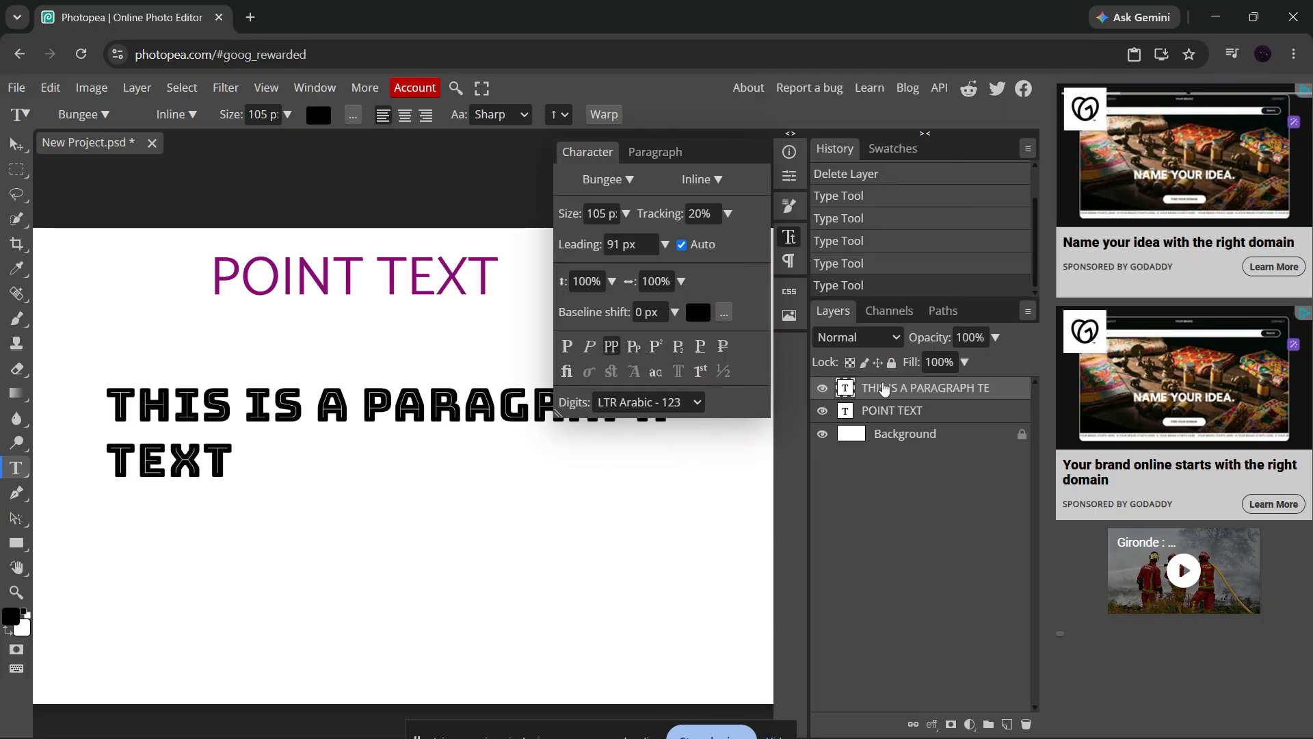
{"action": "left_click", "coordinate": [790, 240]}
{"action": "left_click", "coordinate": [790, 240]}
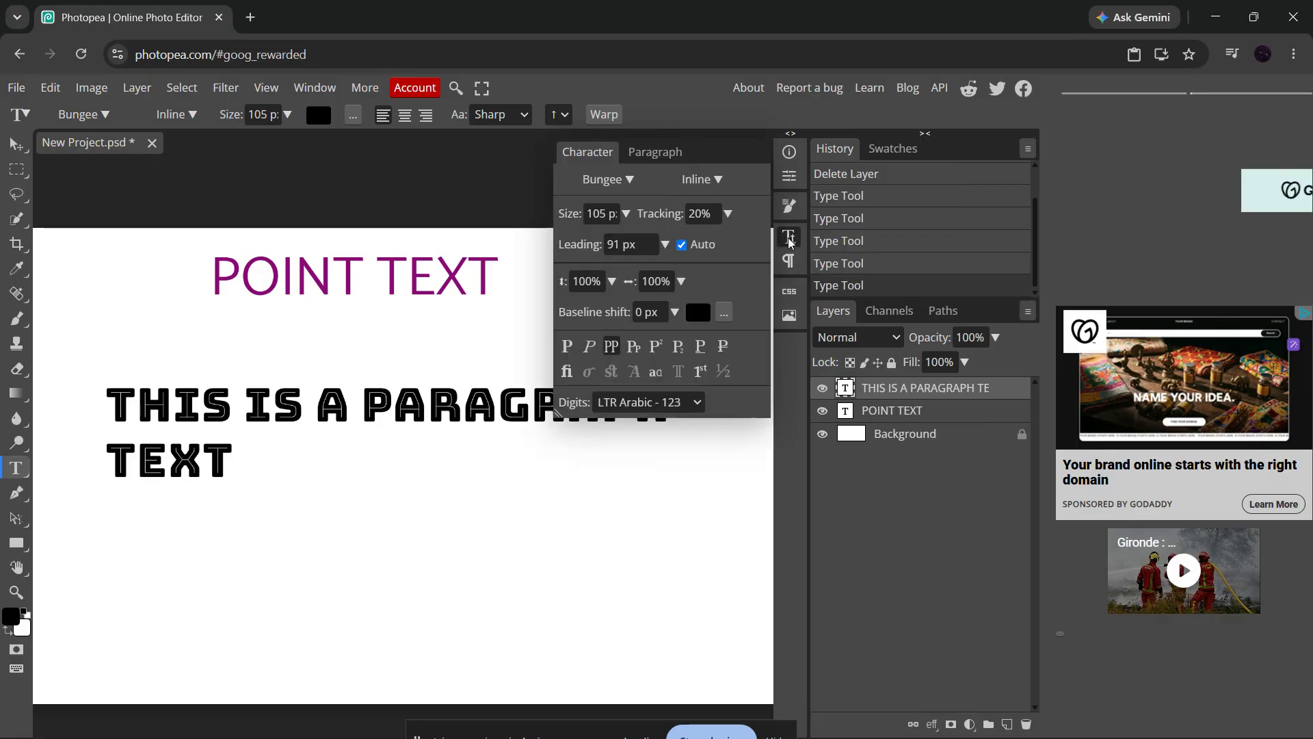
Close the Character settings and enter text editing on the paragraph text layer, followed by the point text layer, with all text selected.
{"action": "left_click", "coordinate": [790, 240]}
{"action": "left_click", "coordinate": [790, 239]}
{"action": "left_click", "coordinate": [790, 239]}
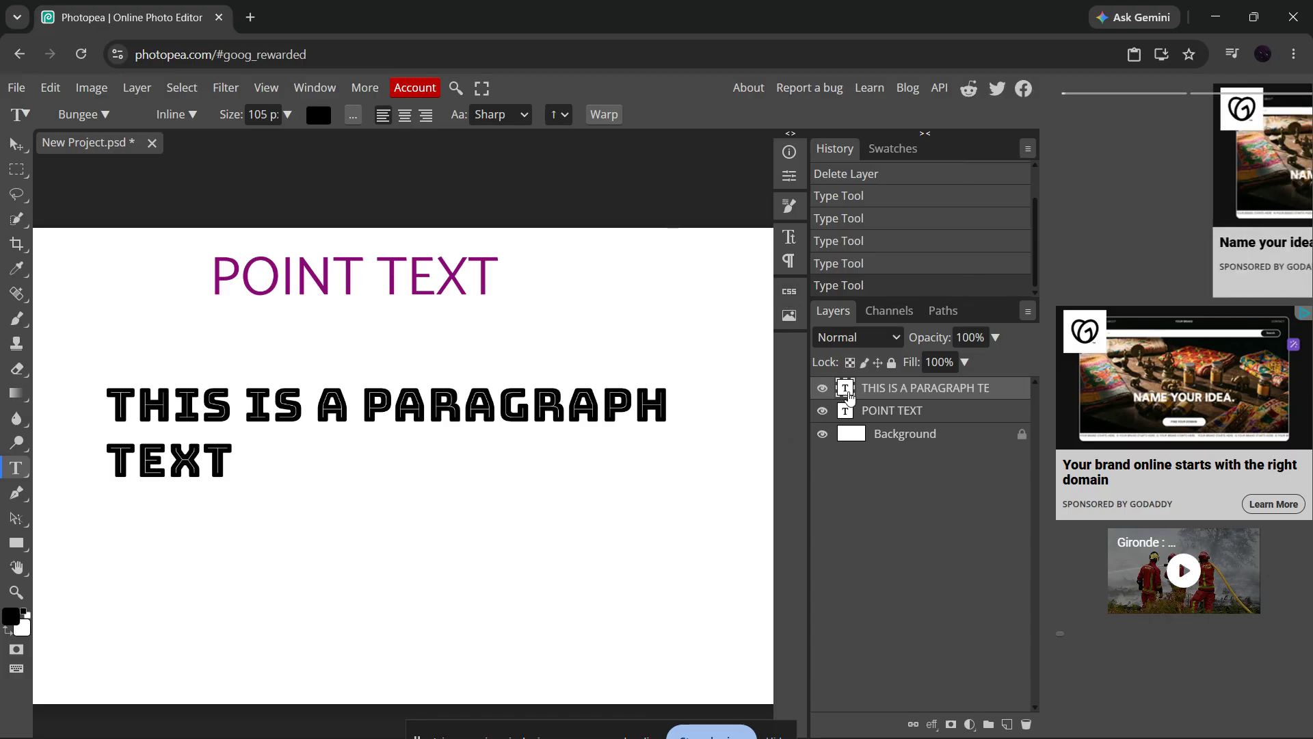
{"action": "double_click", "coordinate": [848, 396]}
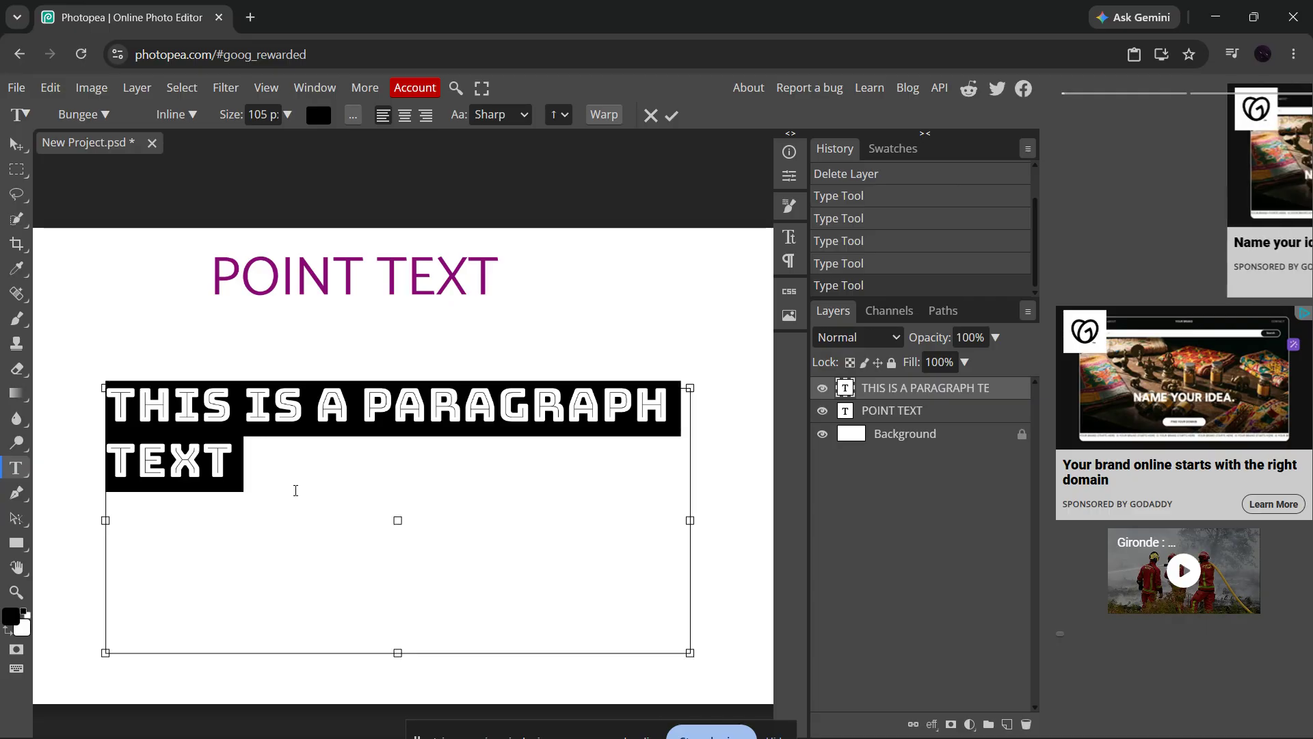
{"action": "left_click", "coordinate": [875, 418]}
{"action": "double_click", "coordinate": [848, 415]}
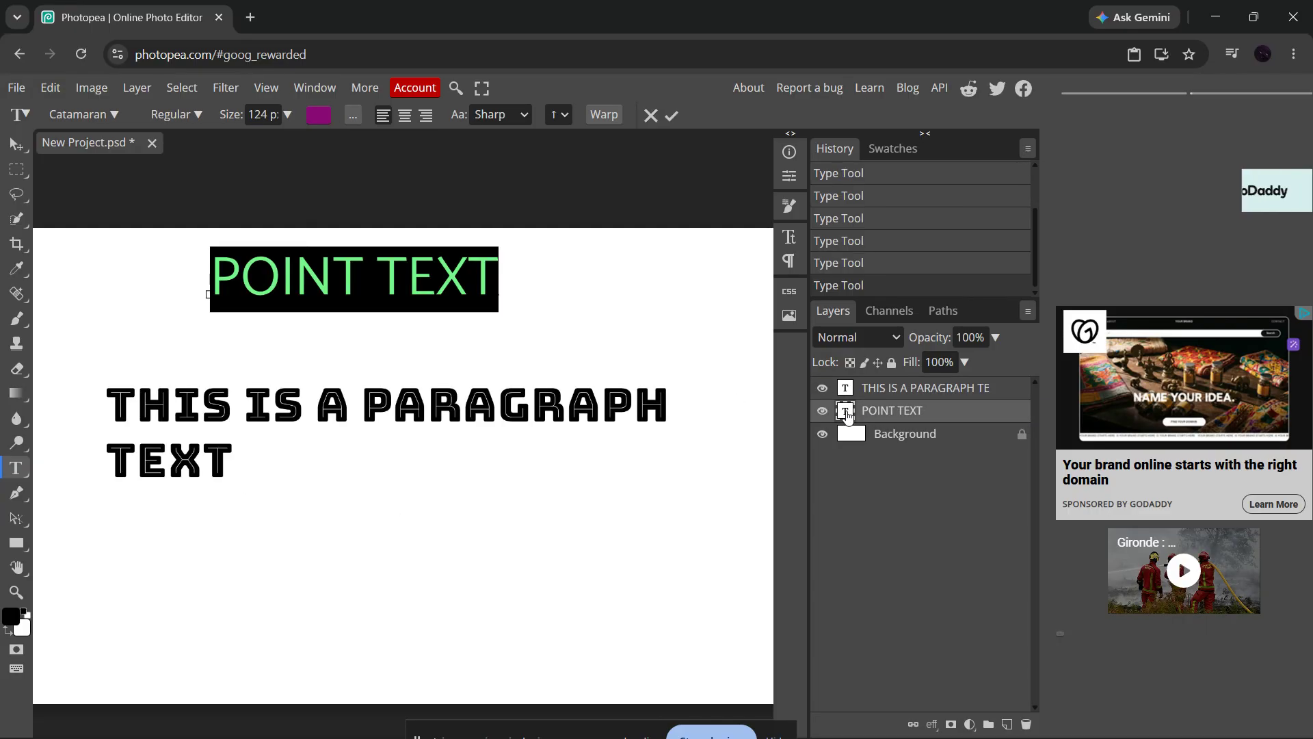
{"action": "left_click", "coordinate": [897, 420]}
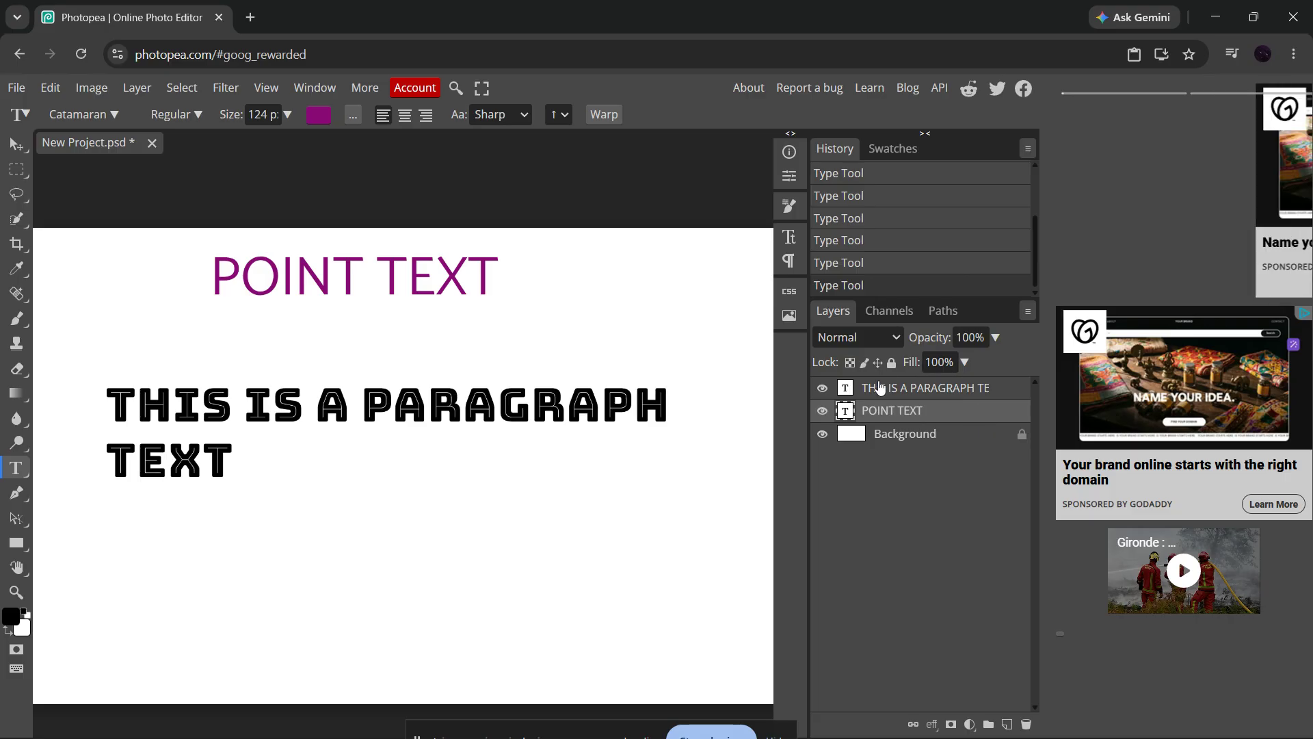
View the layer options available for the POINT TEXT layer, including conversion to paragraph text, without applying any.
{"action": "right_click", "coordinate": [939, 422]}
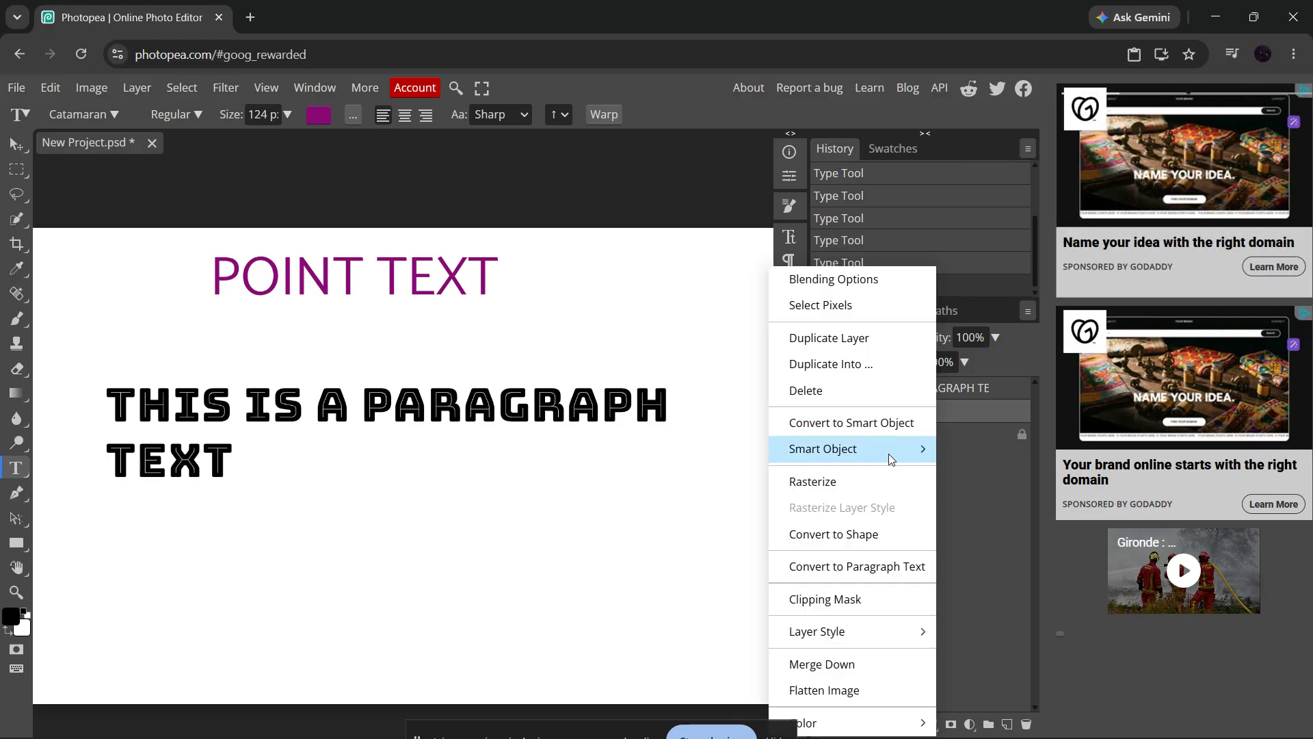
{"action": "left_click", "coordinate": [979, 412]}
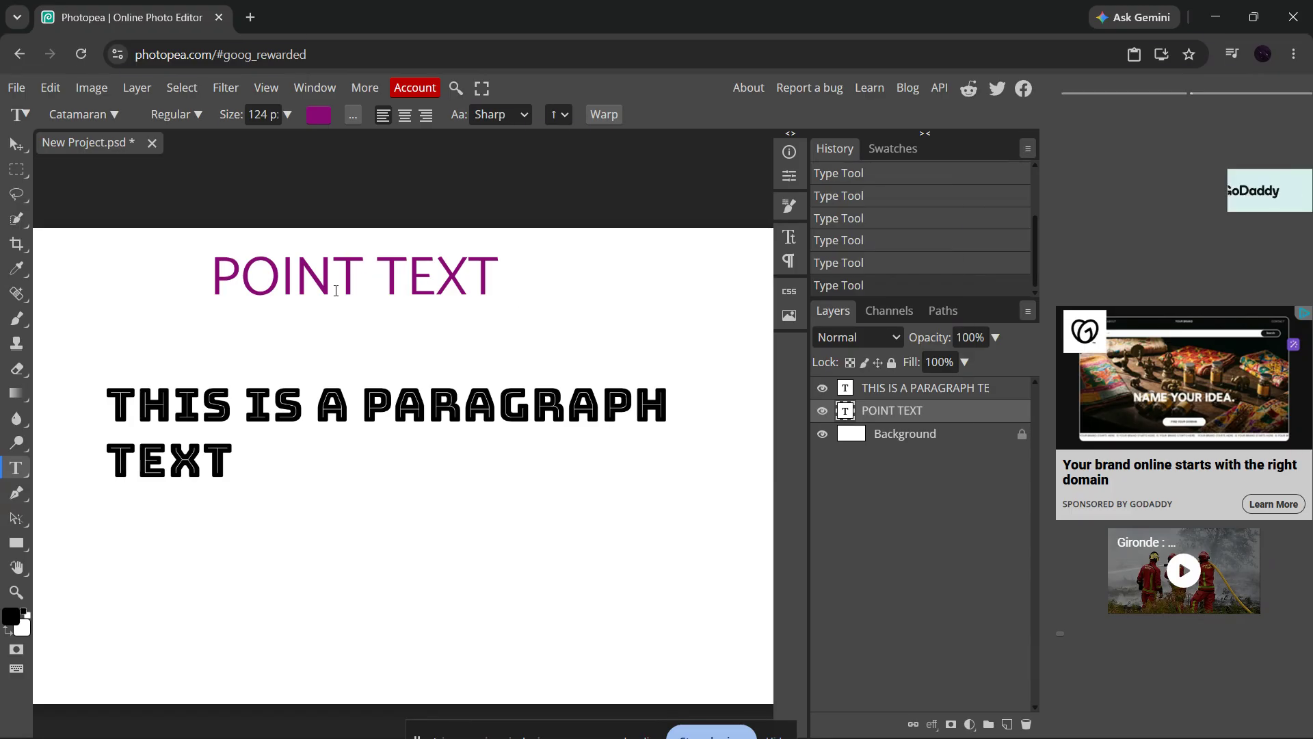
Open the point text and the paragraph text for editing to compare the text baseline with the bounding box, and leave editing.
{"action": "mouse_move", "coordinate": [208, 287]}
{"action": "left_mouse_down"}
{"action": "mouse_move", "coordinate": [497, 294]}
{"action": "mouse_move", "coordinate": [211, 299]}
{"action": "left_mouse_up"}
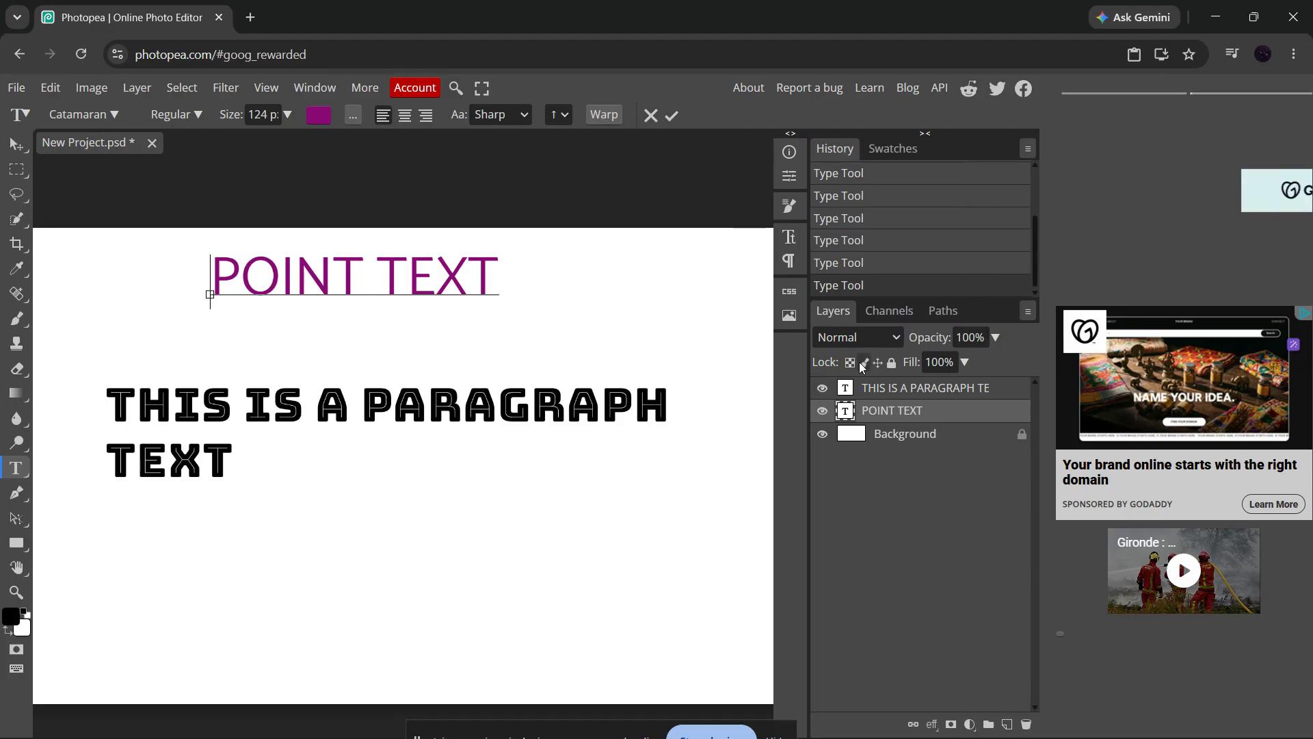
{"action": "double_click", "coordinate": [846, 411]}
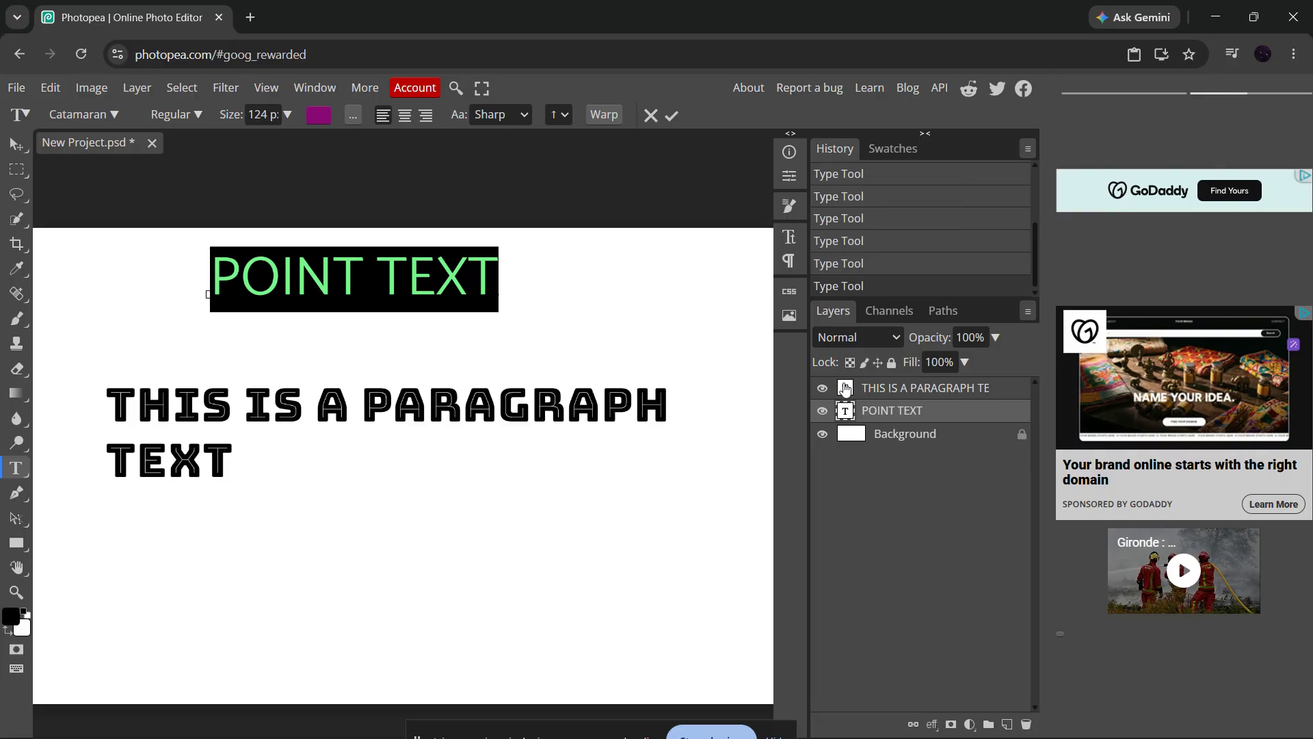
{"action": "double_click", "coordinate": [847, 389]}
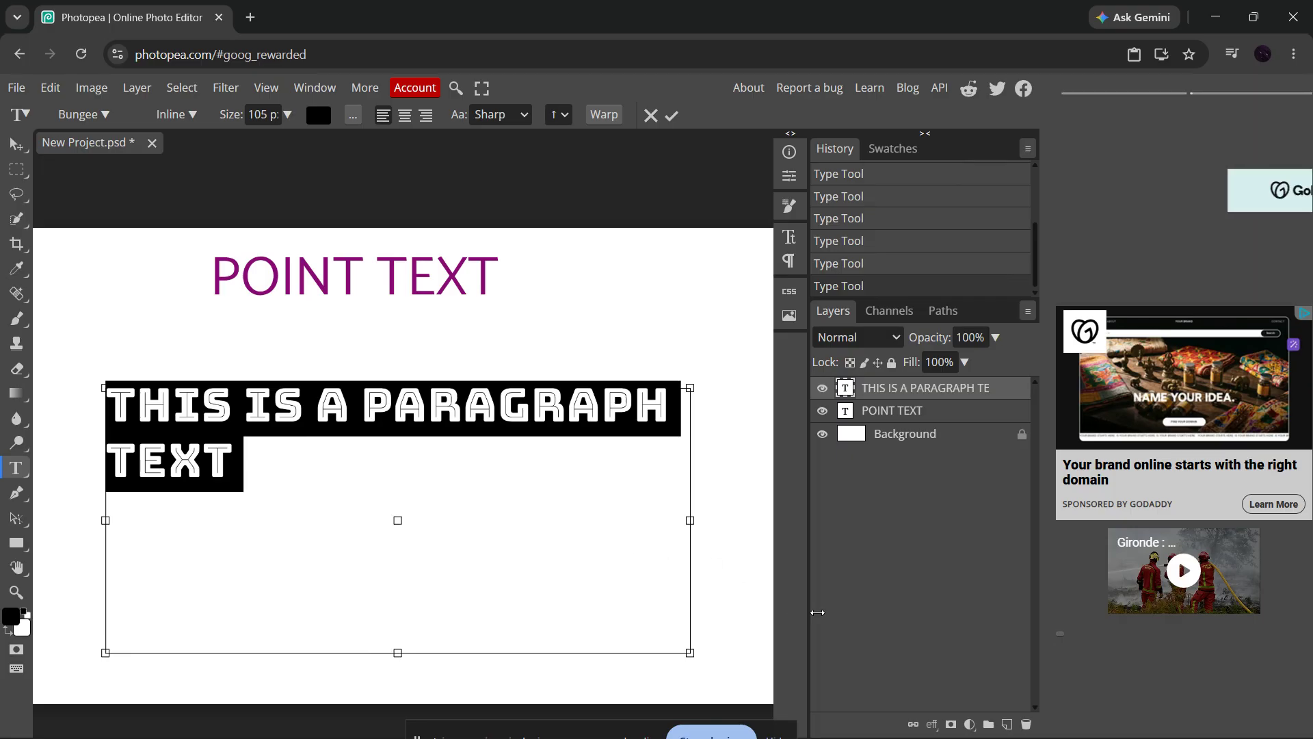
{"action": "left_click", "coordinate": [916, 398]}
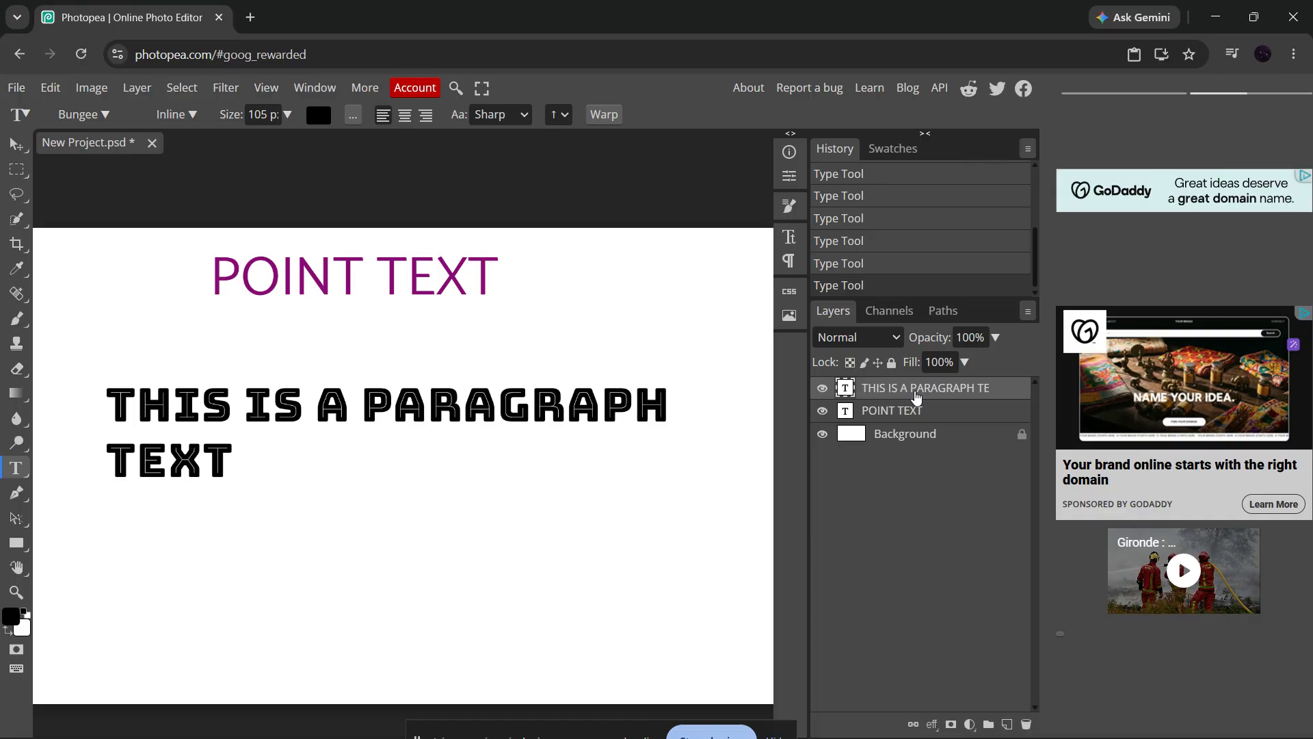